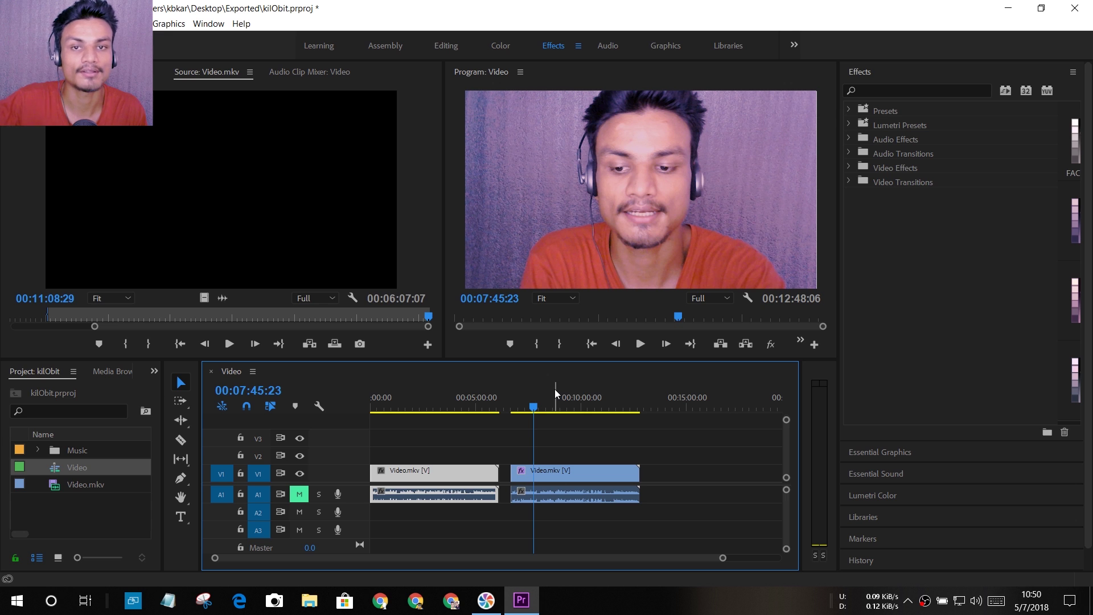
Scrub through the first clip in the sequence and park the playhead at 00:02:52:04 to preview its uncorrected look
drag(533, 408, 466, 424)
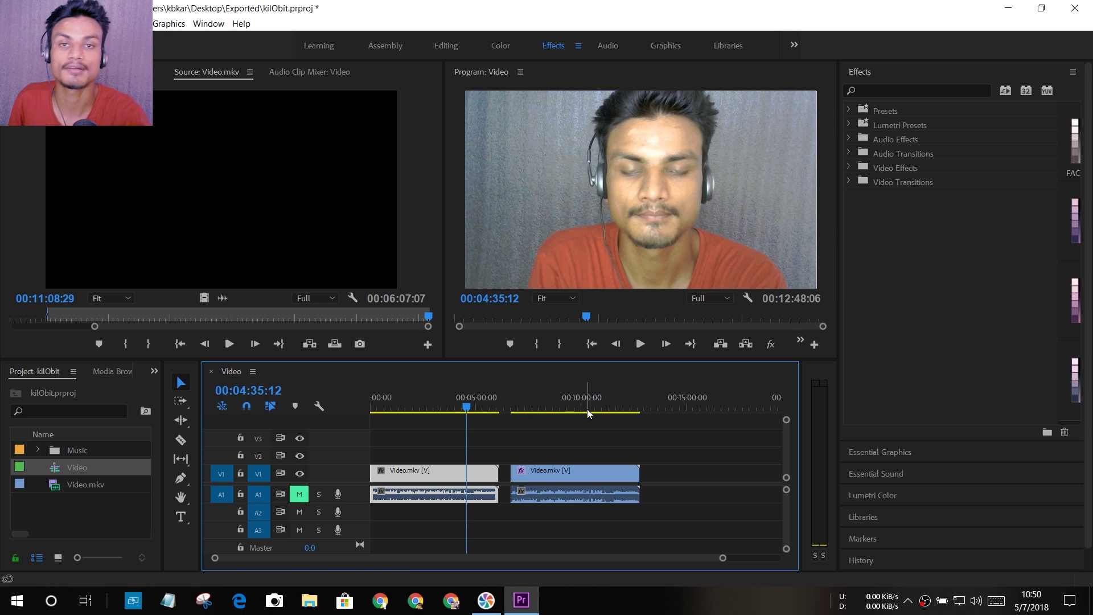
drag(464, 406, 469, 428)
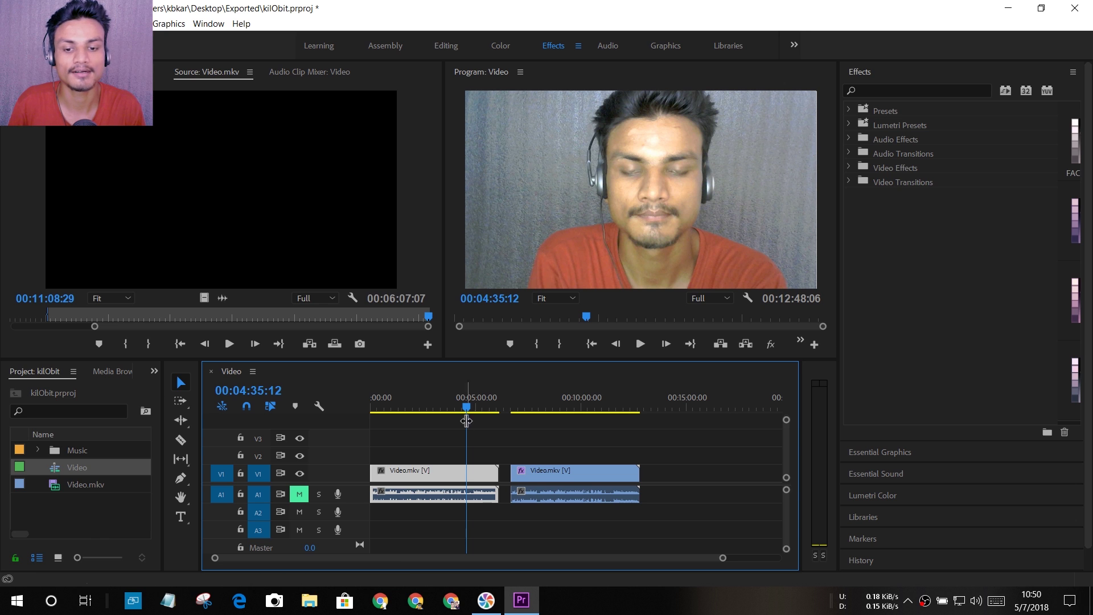
drag(466, 407, 472, 458)
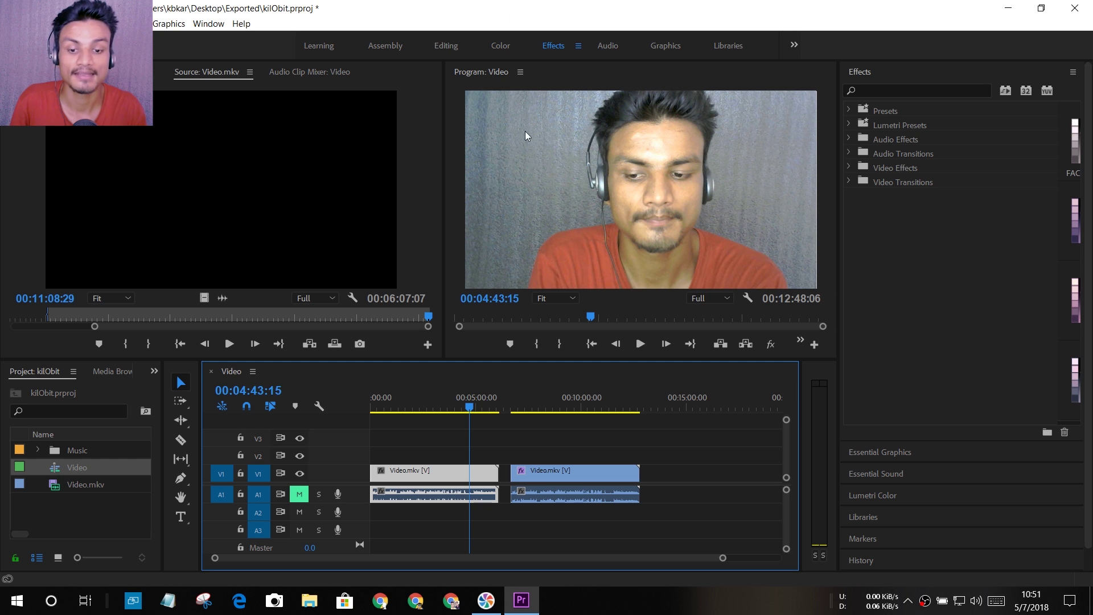
drag(472, 406, 430, 450)
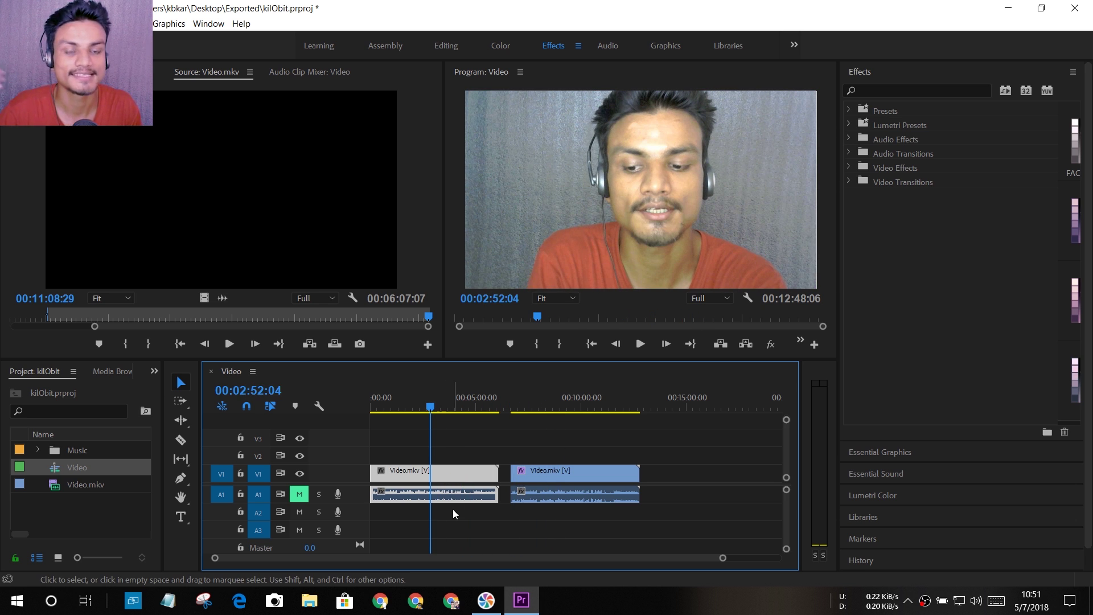
Search the effects for "lumetri", apply the Lumetri Color effect to the first video clip, and clear the search
click(909, 89)
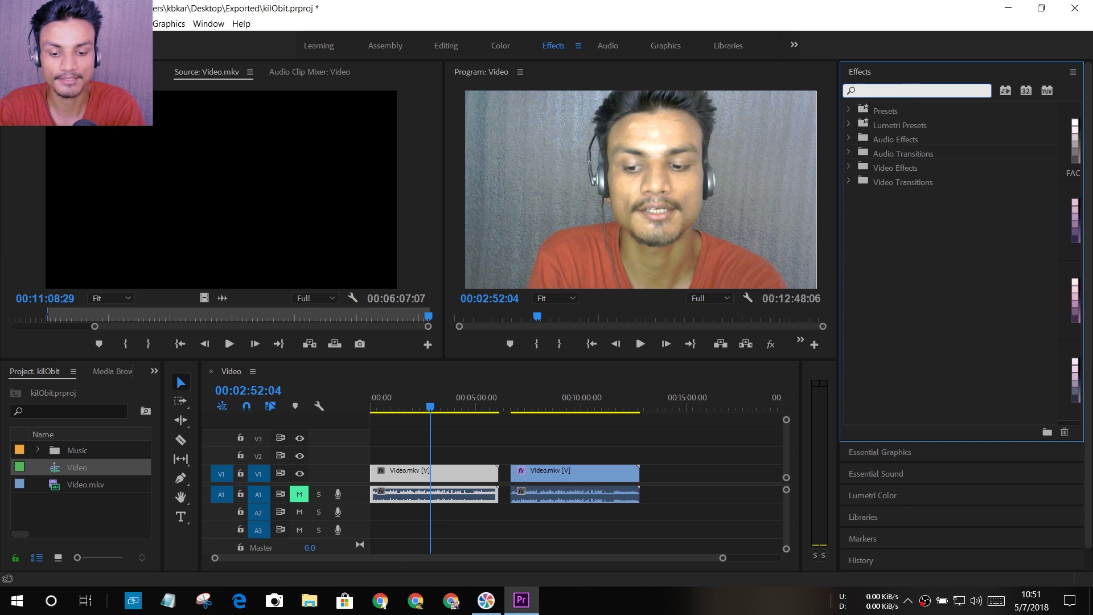
text(lu)
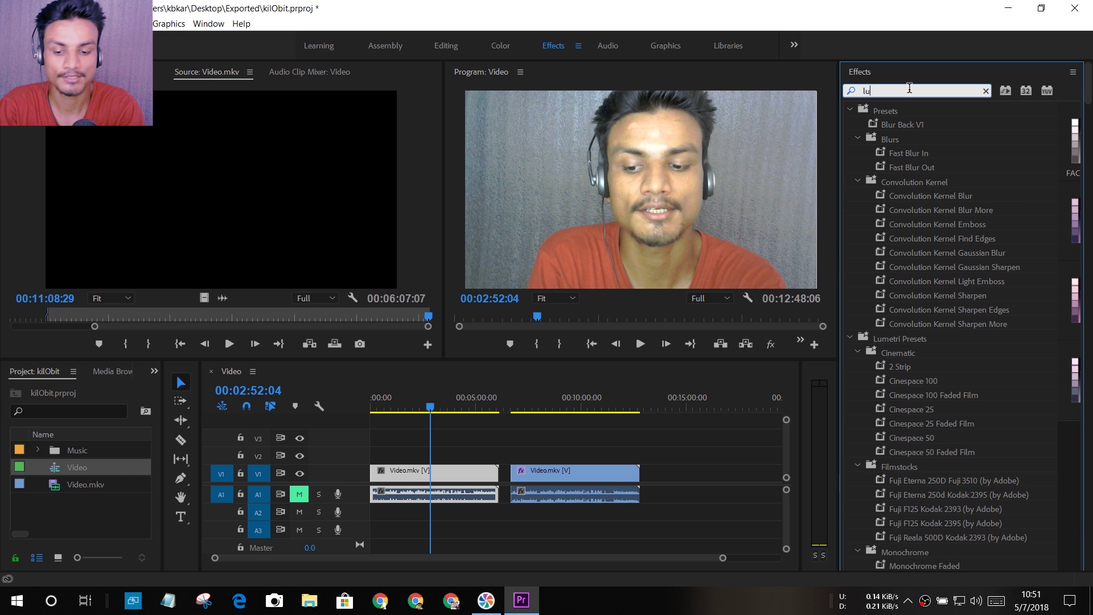
text(metri)
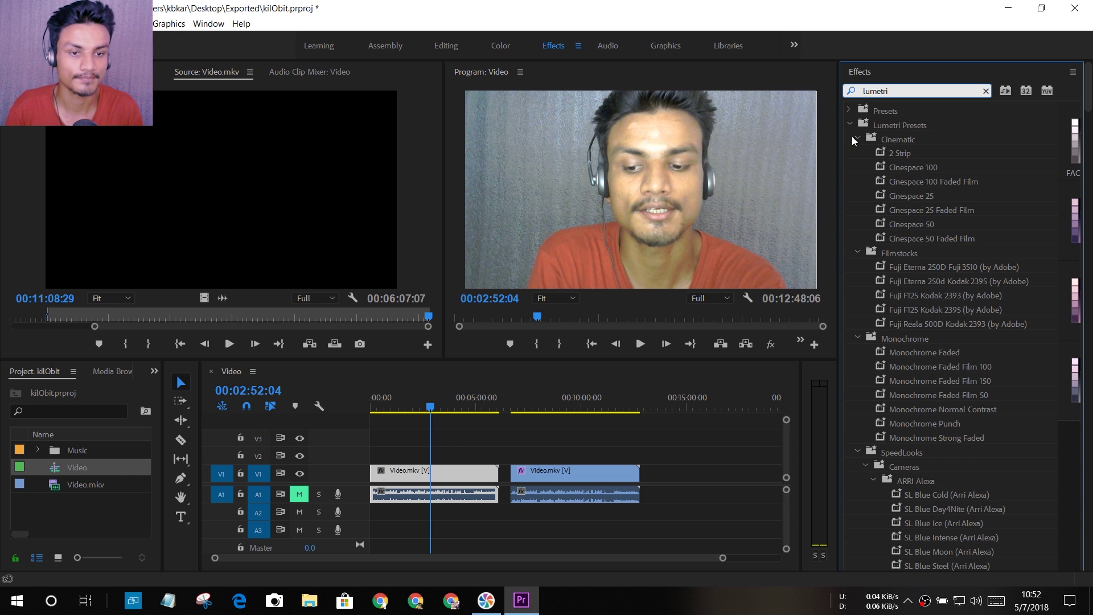
click(862, 137)
click(854, 153)
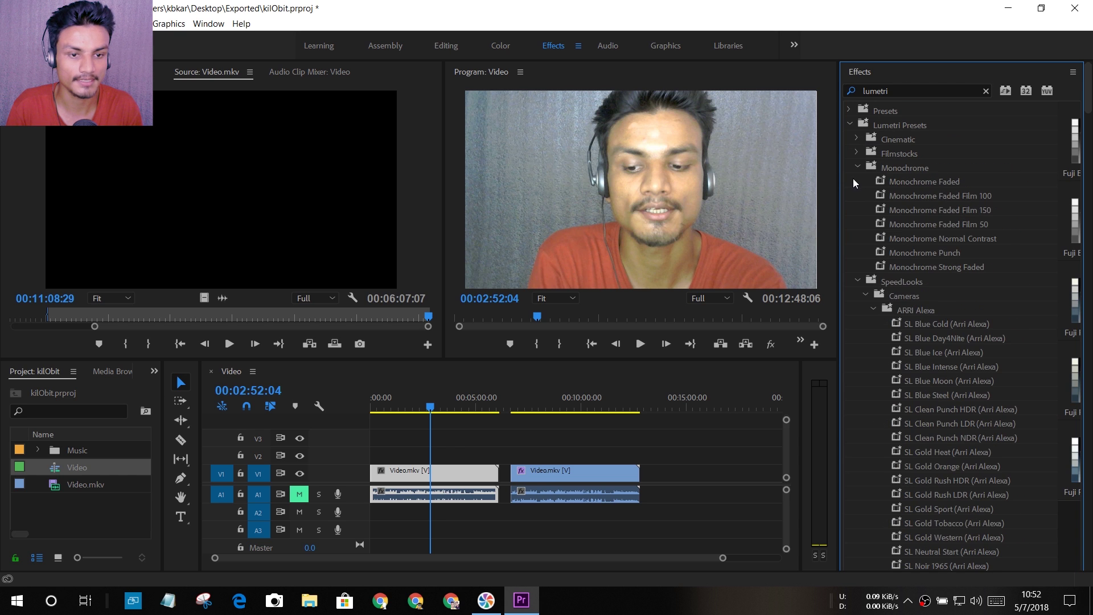
click(857, 168)
click(858, 182)
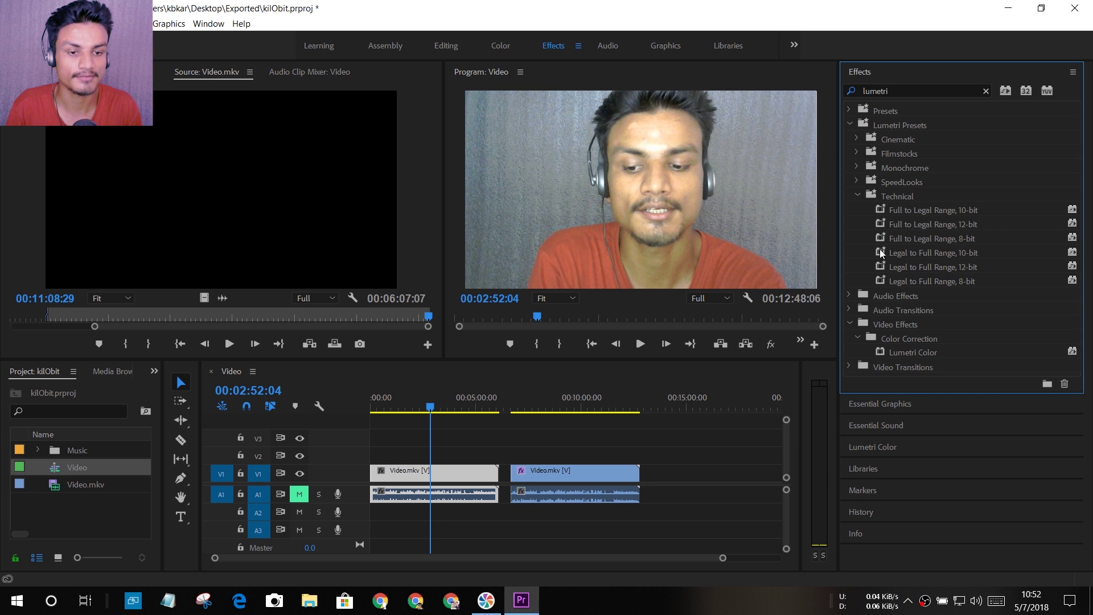
click(933, 354)
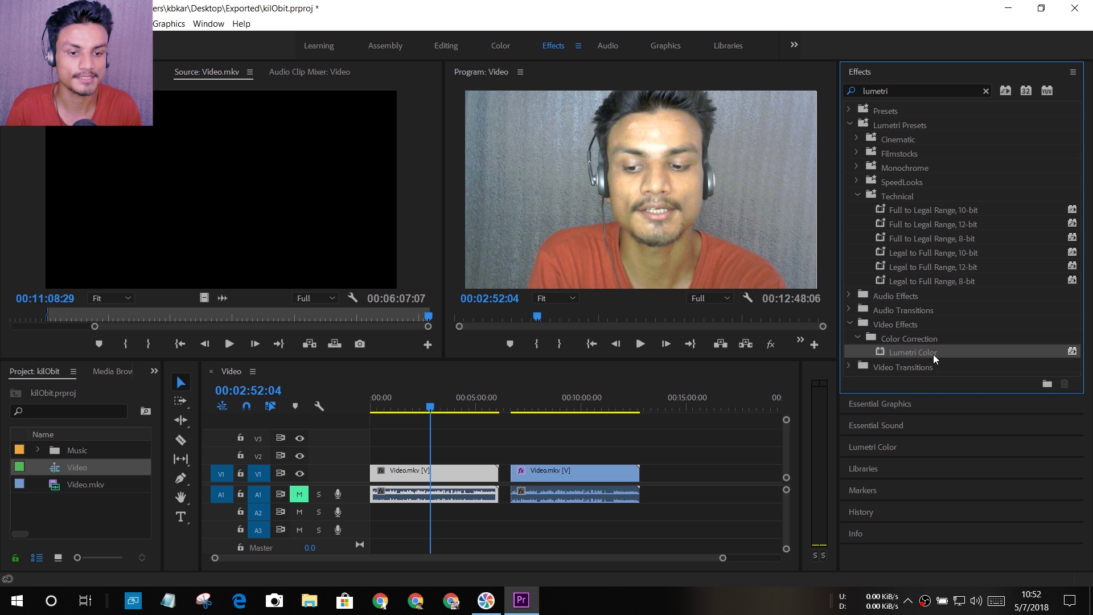
drag(945, 352, 445, 473)
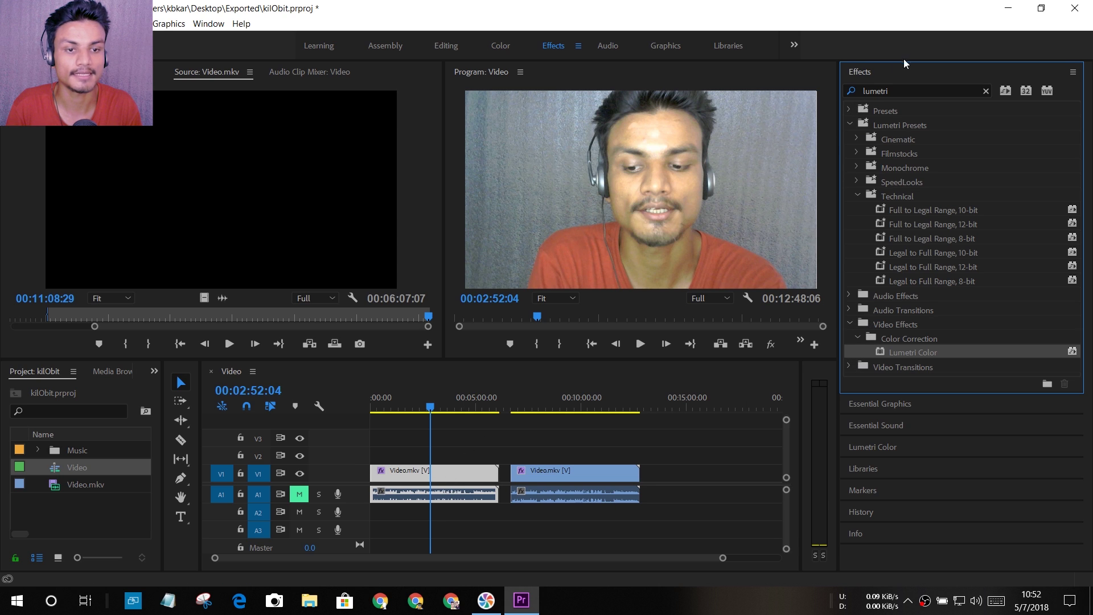
click(985, 91)
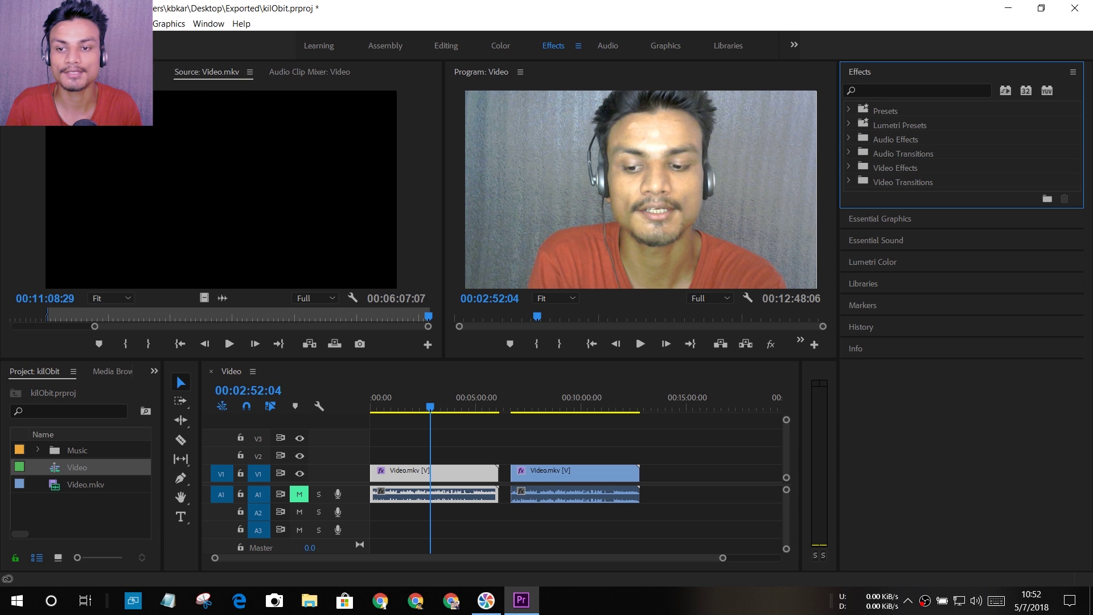
Examine the Lumetri Color sections among the first clip's effect controls
click(40, 72)
drag(434, 180, 438, 253)
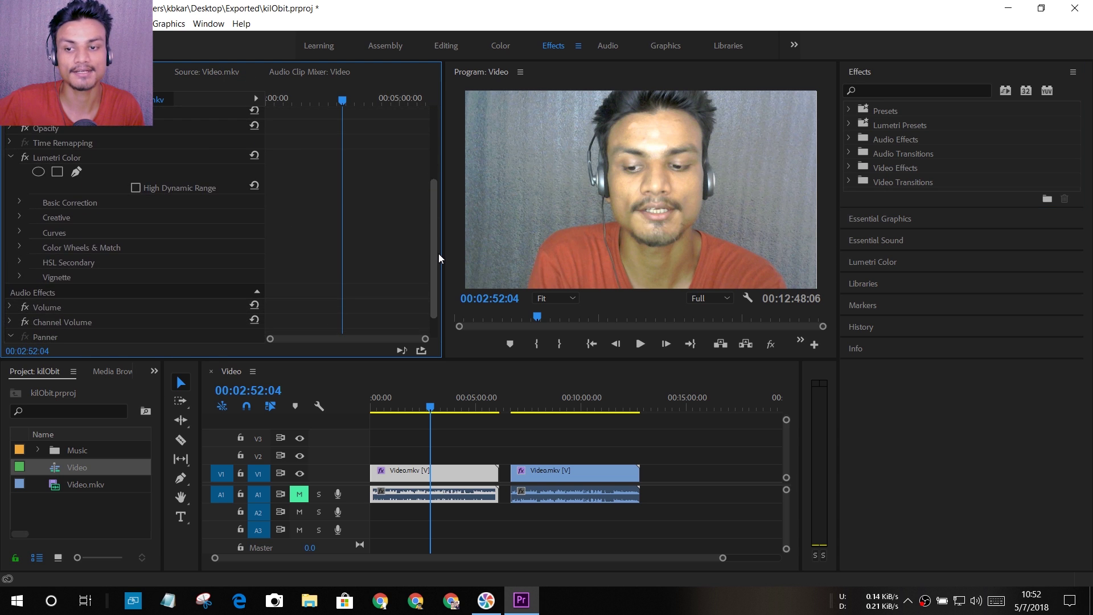
click(24, 200)
click(22, 200)
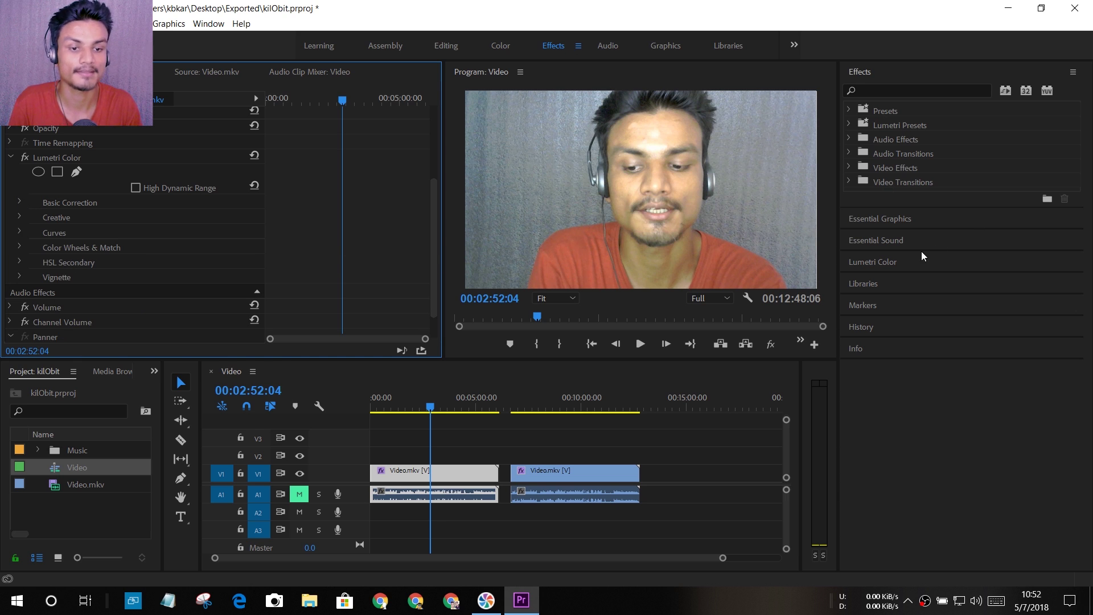
Open the Lumetri Basic Correction settings and set the Input LUT to Phantom_Rec709_Gamma
click(882, 261)
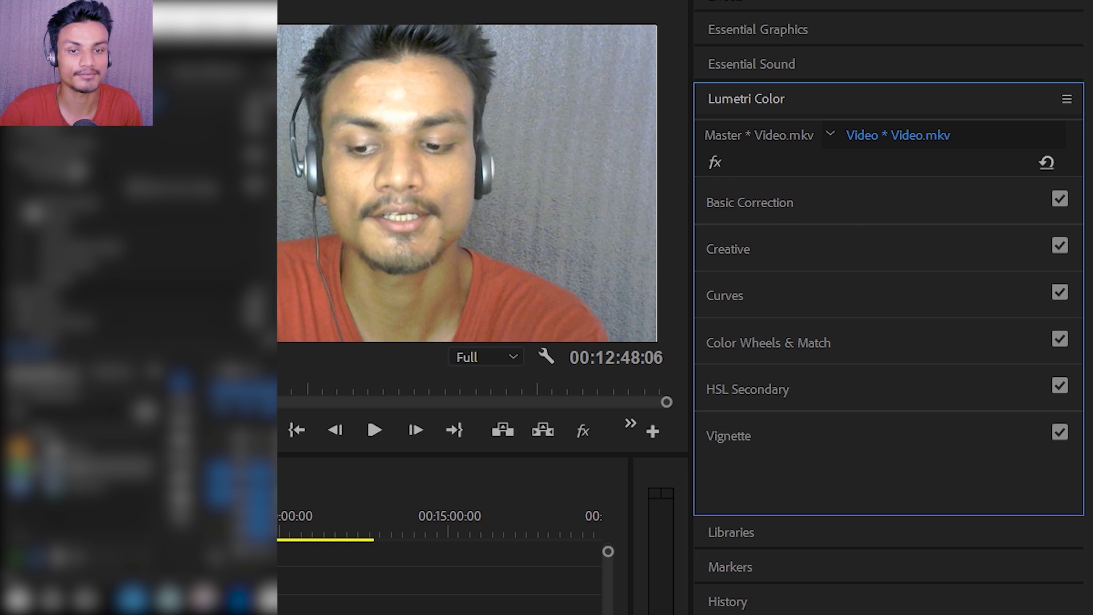
click(812, 214)
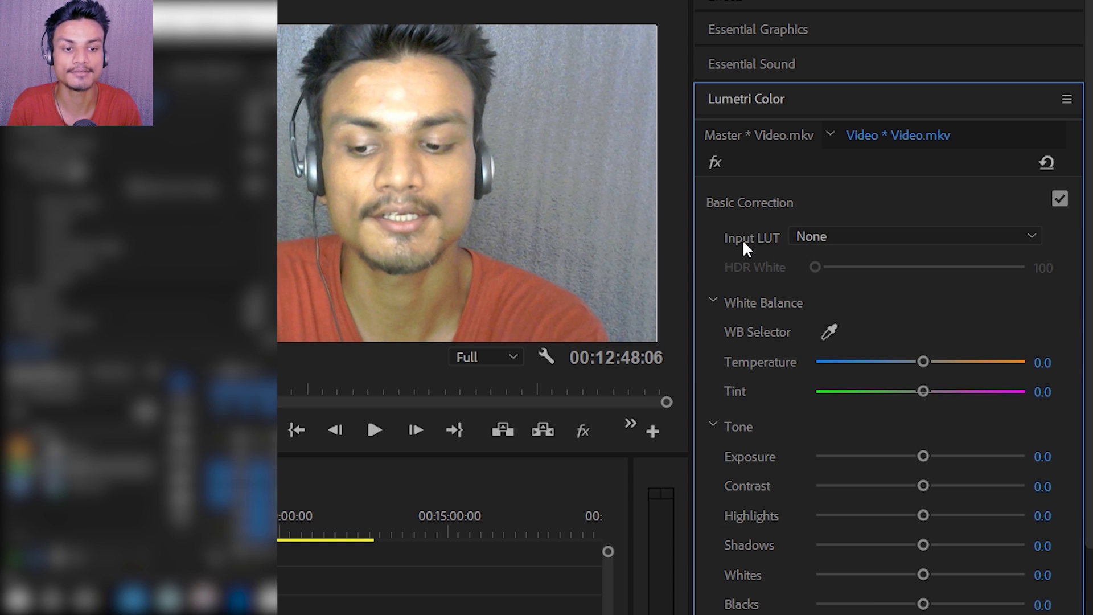
click(872, 236)
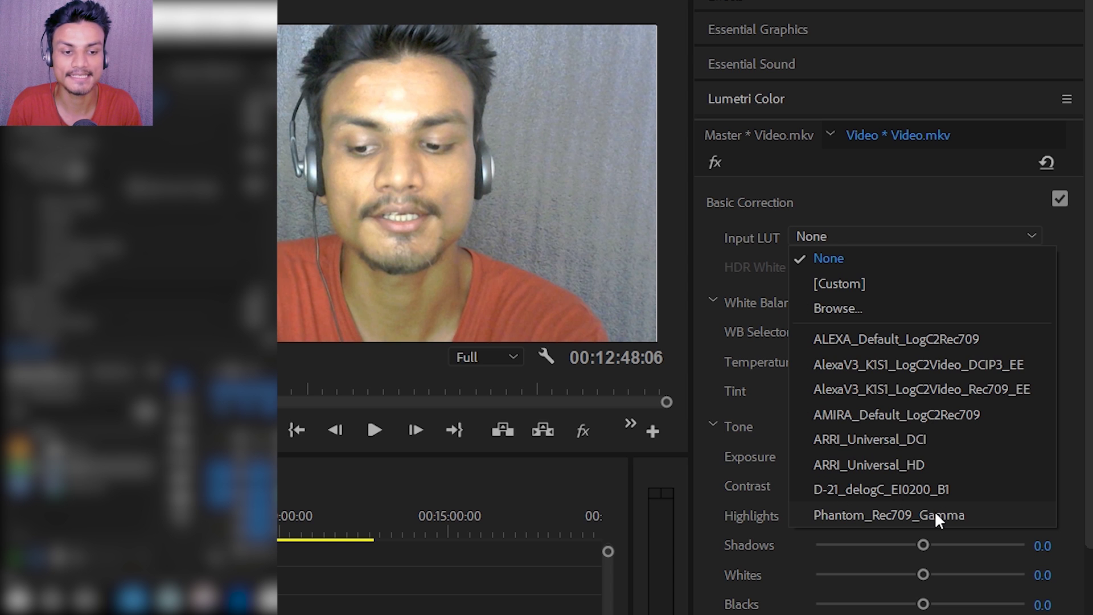
click(970, 511)
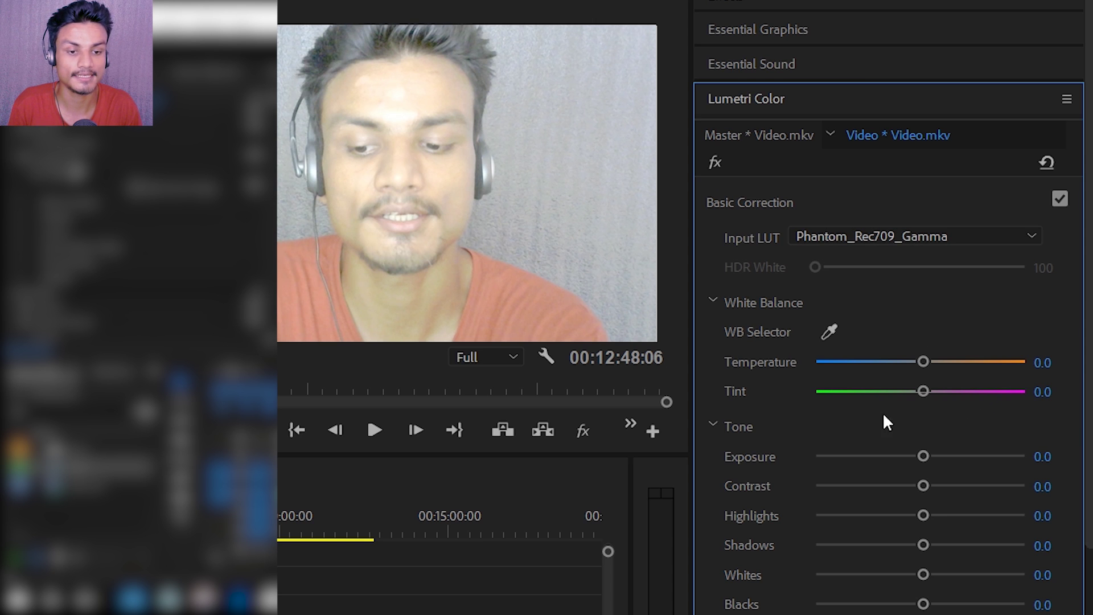
Set the white balance Tint to 20 in Basic Correction
click(1044, 392)
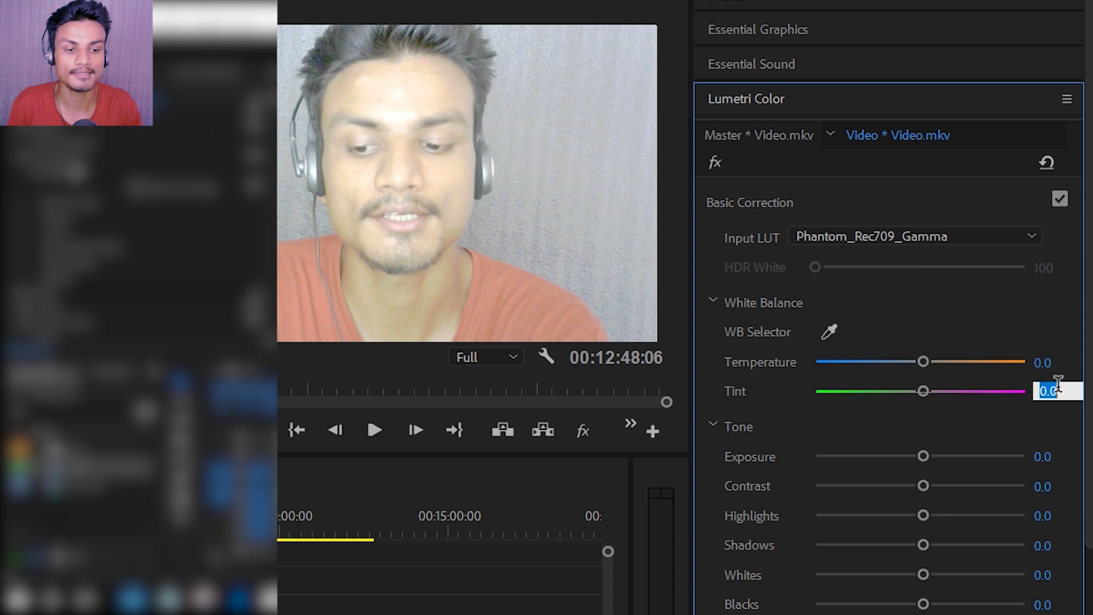
text(20)
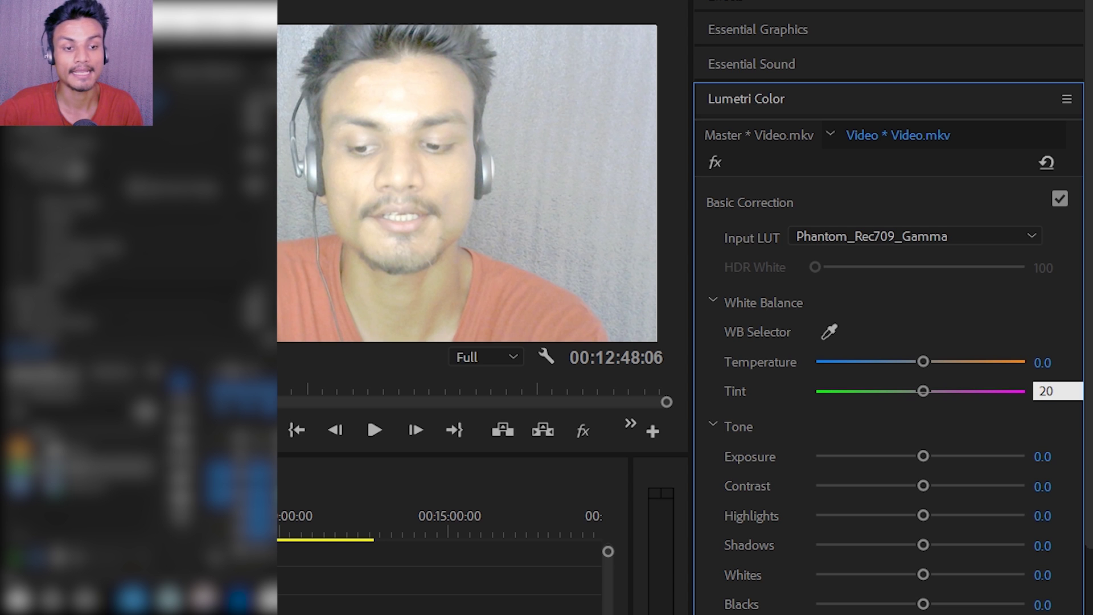
key(Return)
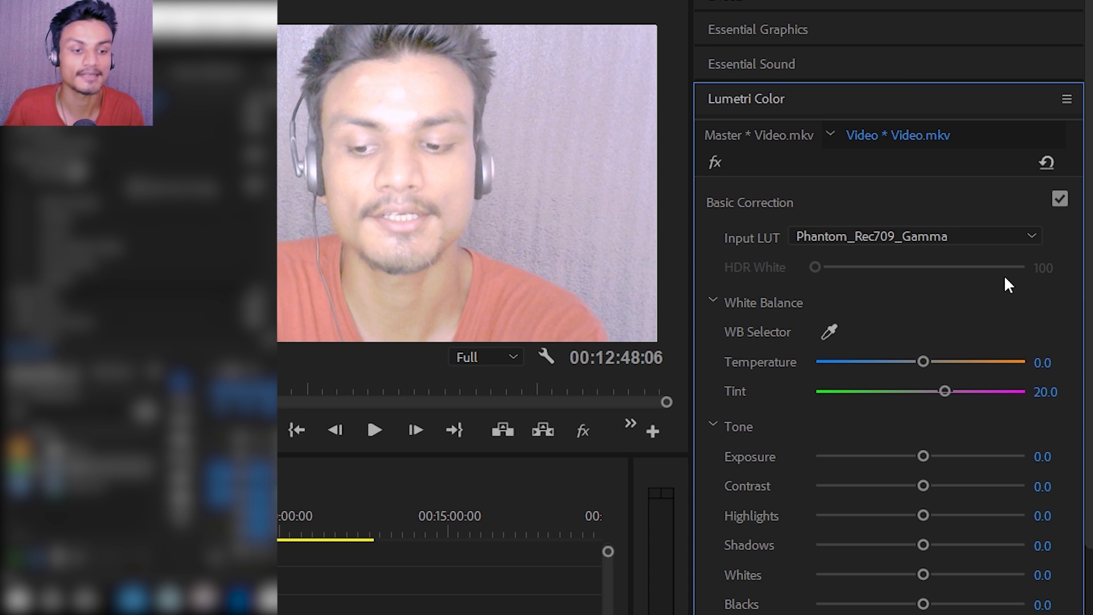
Lower both the Shadows and the Blacks to -100 in the Tone settings
drag(1091, 306, 1092, 379)
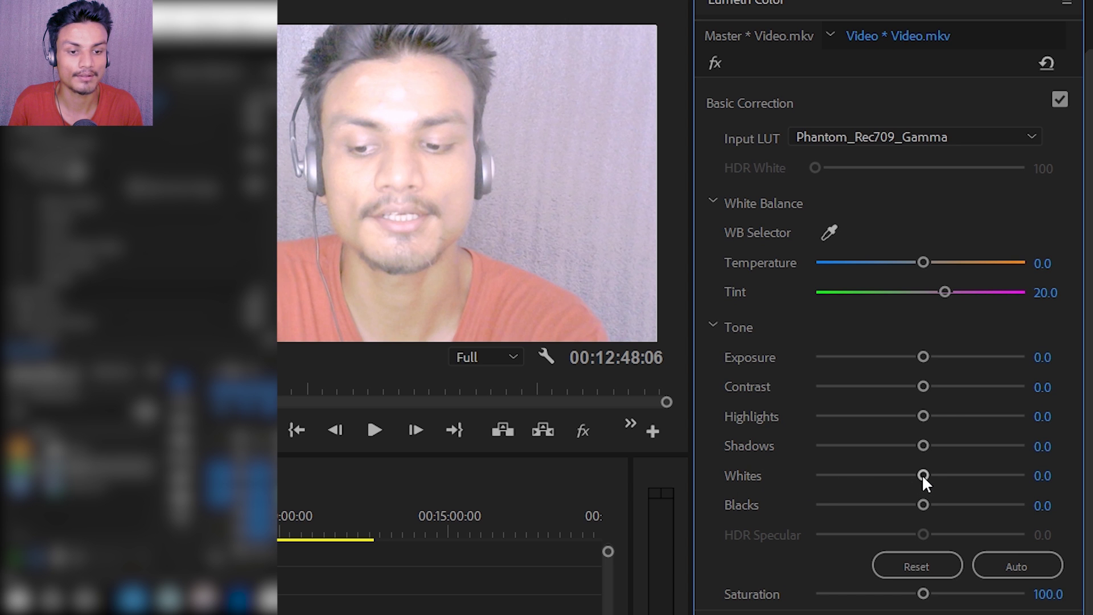
drag(925, 441, 757, 462)
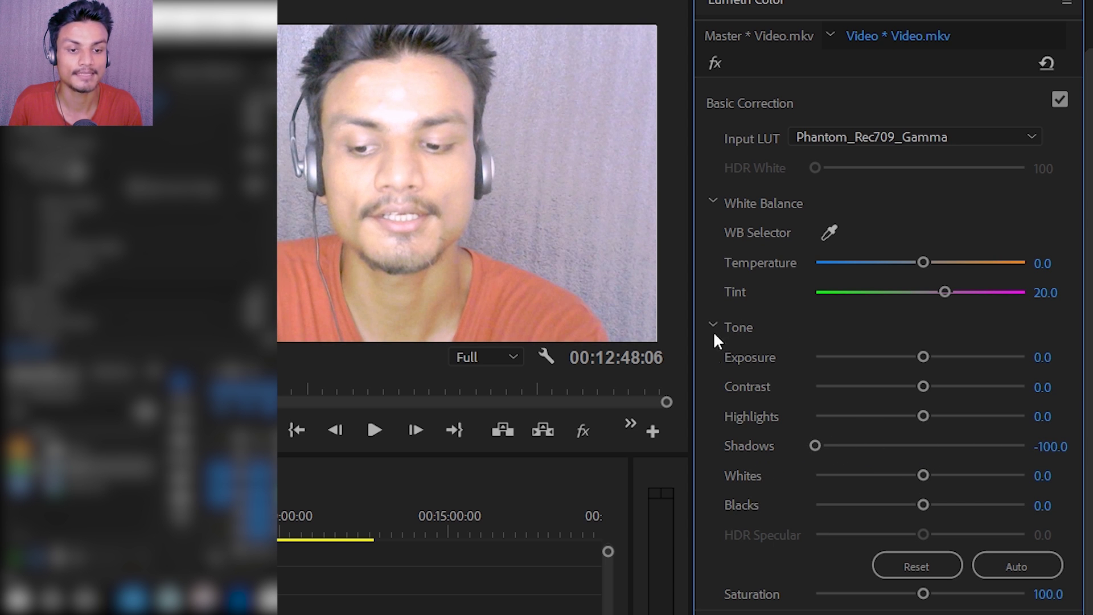
drag(920, 501, 723, 514)
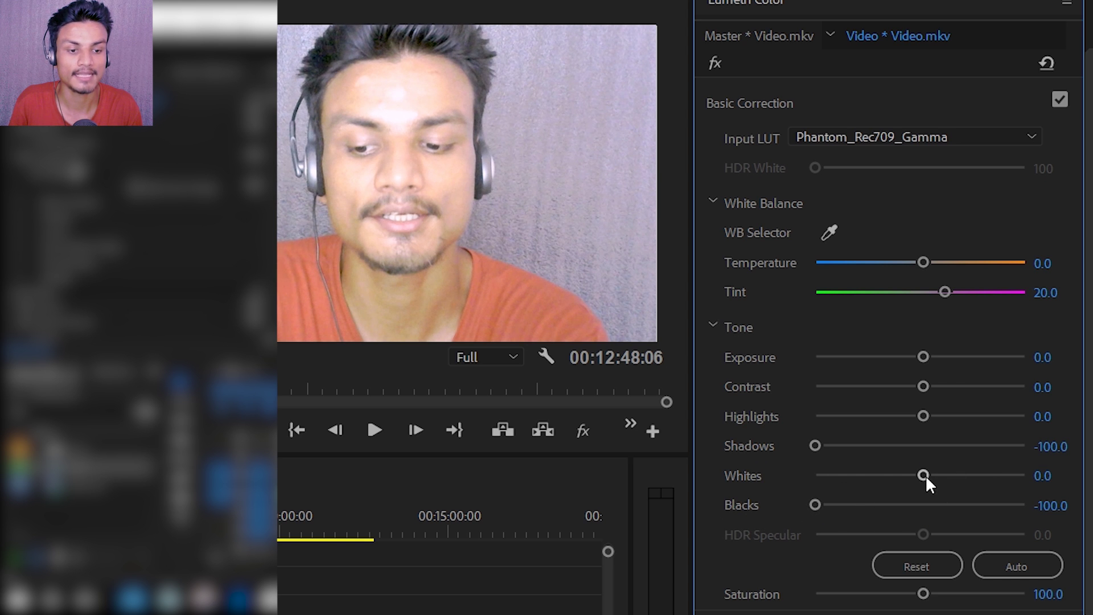
Set the Whites tone value to -33
drag(921, 476, 885, 473)
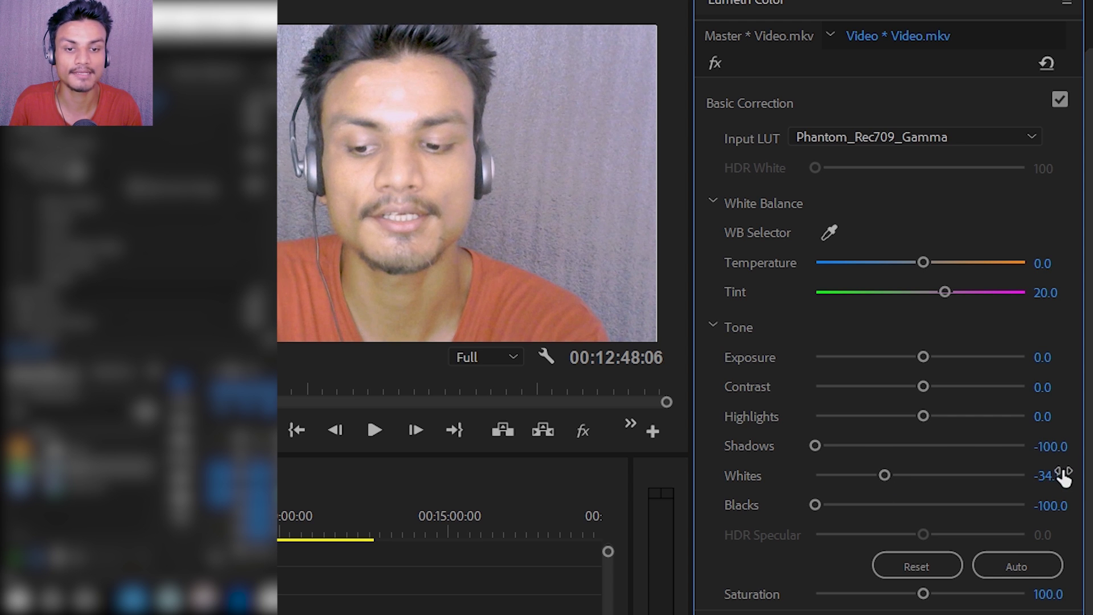
click(1056, 472)
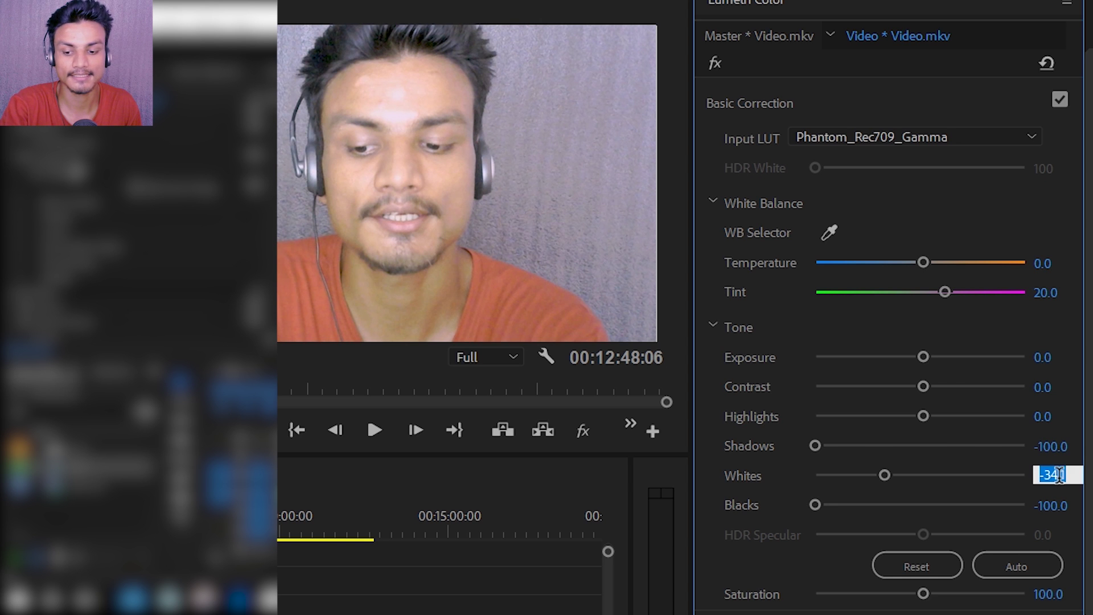
text(33)
key(Return)
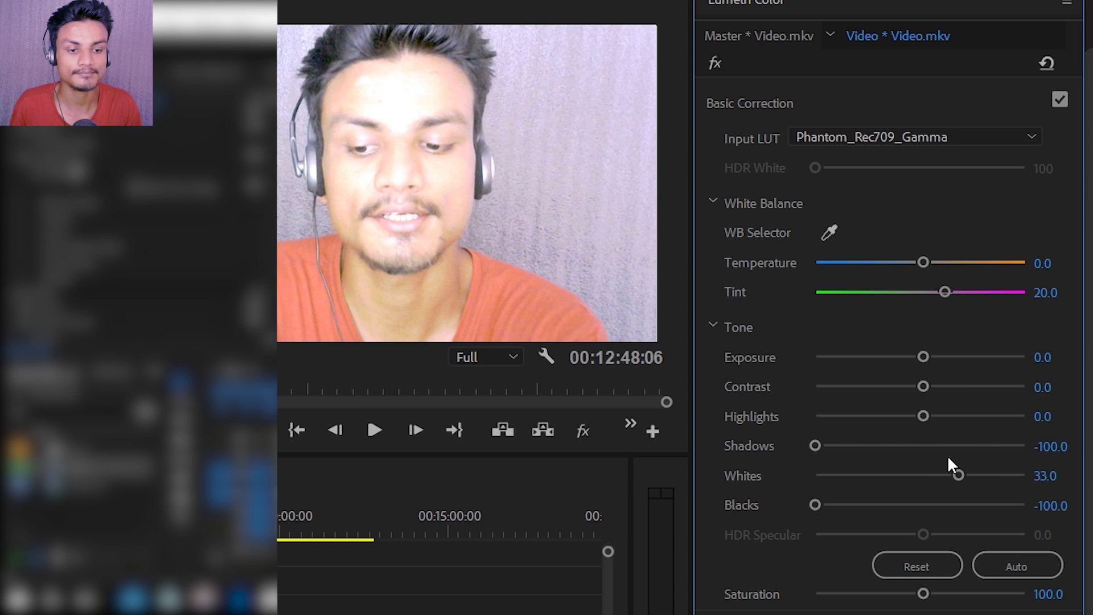
click(1056, 472)
text(-33)
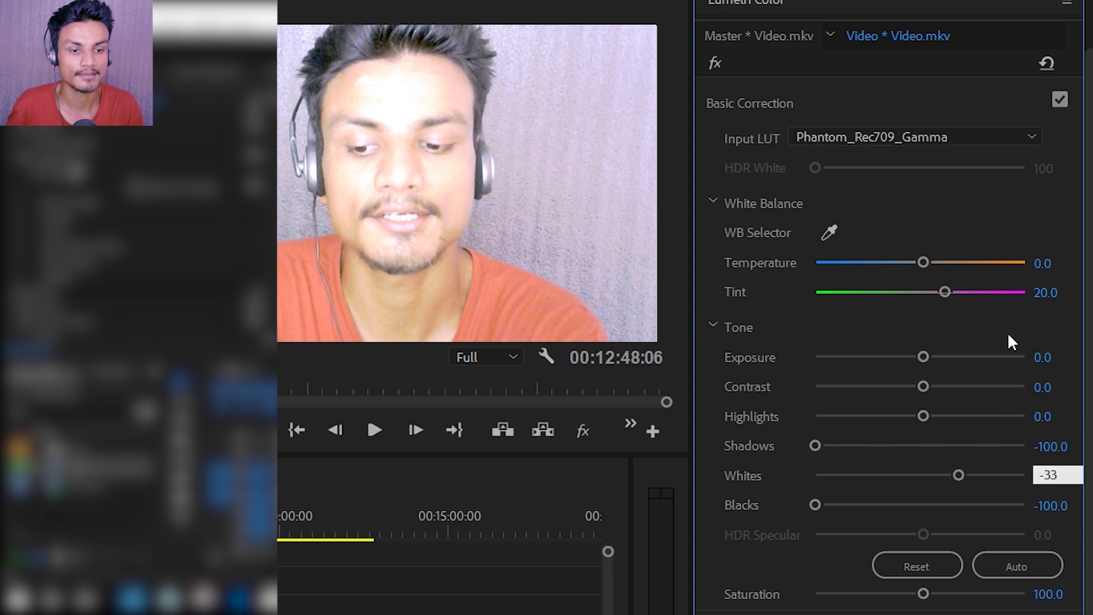
key(Return)
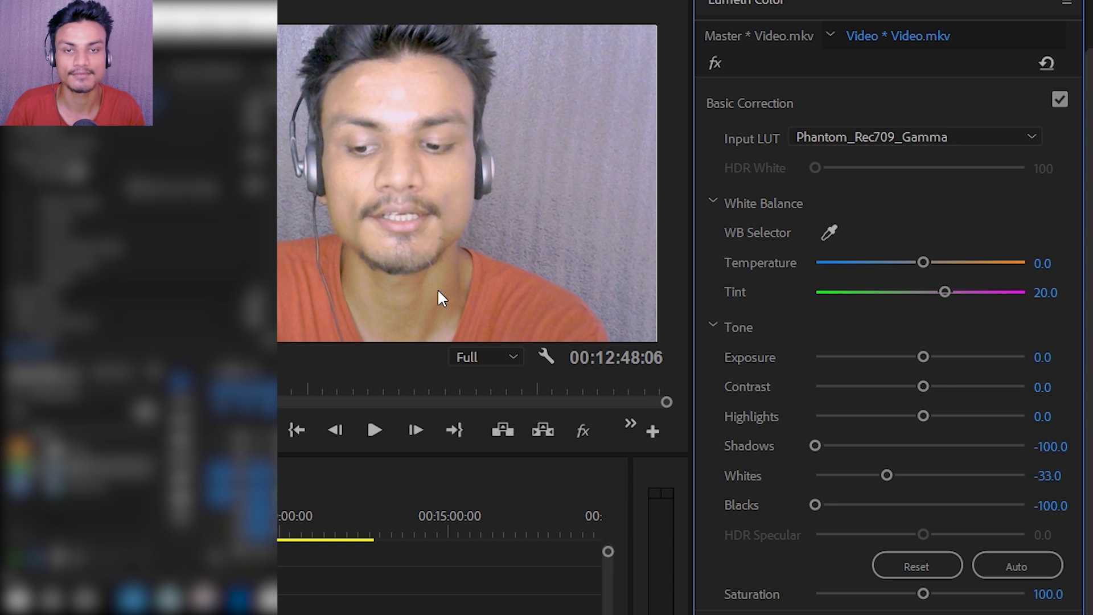
Toggle the global effects bypass off and on to compare the frame before and after correction
click(576, 434)
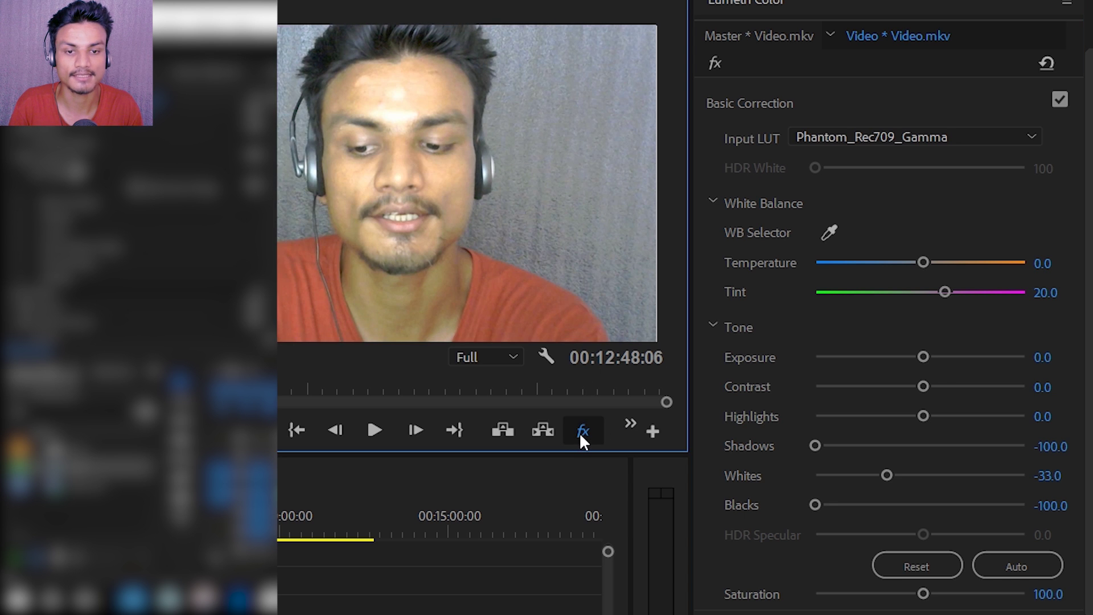
click(580, 433)
click(581, 434)
click(582, 433)
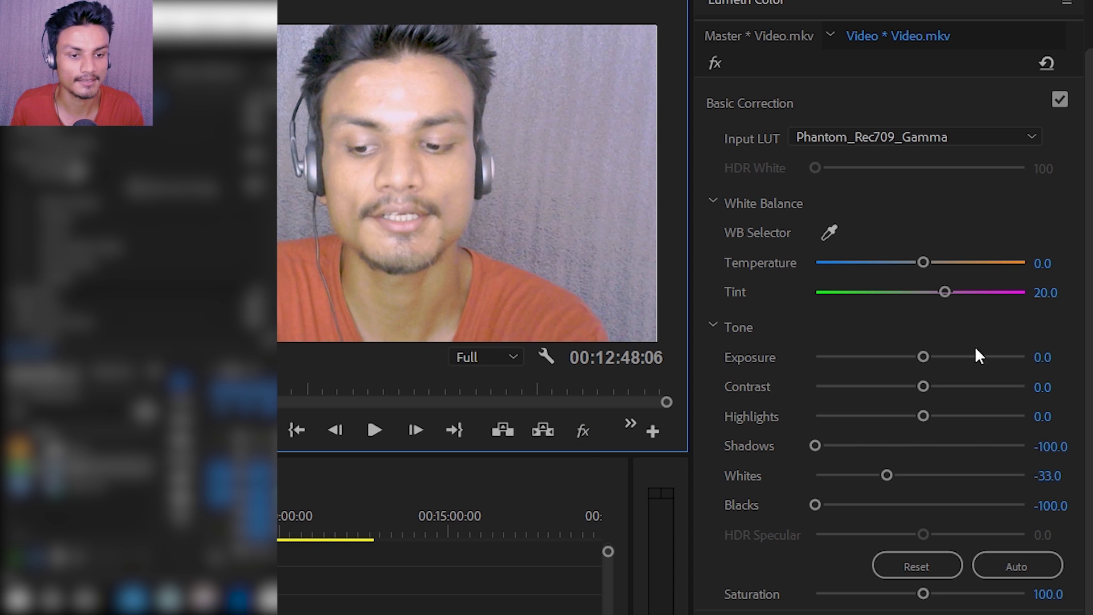
Set the Exposure to -0.5 and raise the Contrast to about 14.6
drag(924, 357, 919, 358)
click(1038, 358)
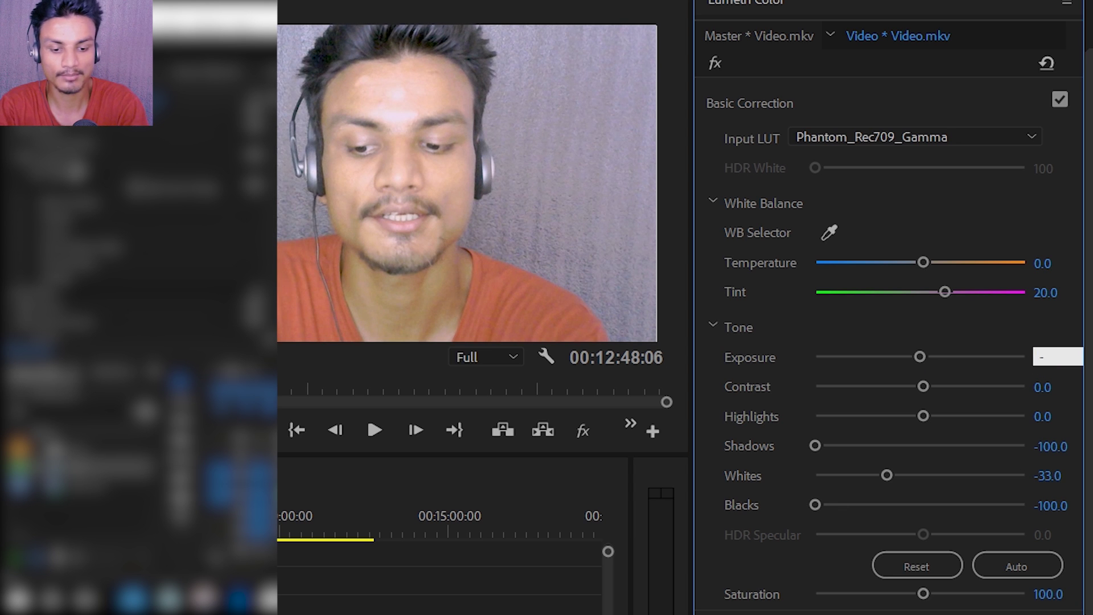
text(-0.5)
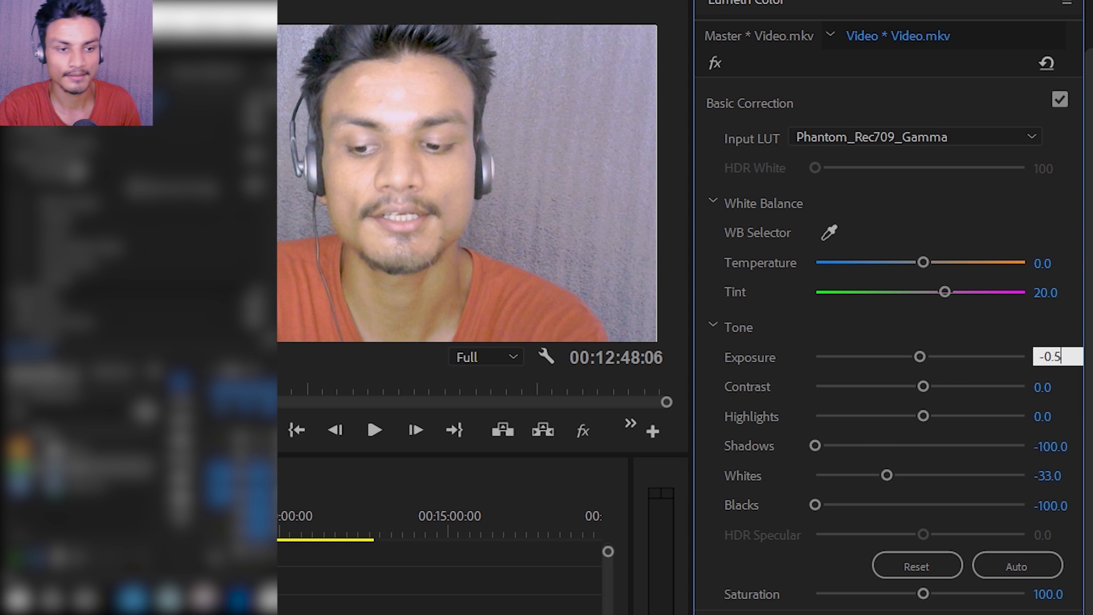
key(Return)
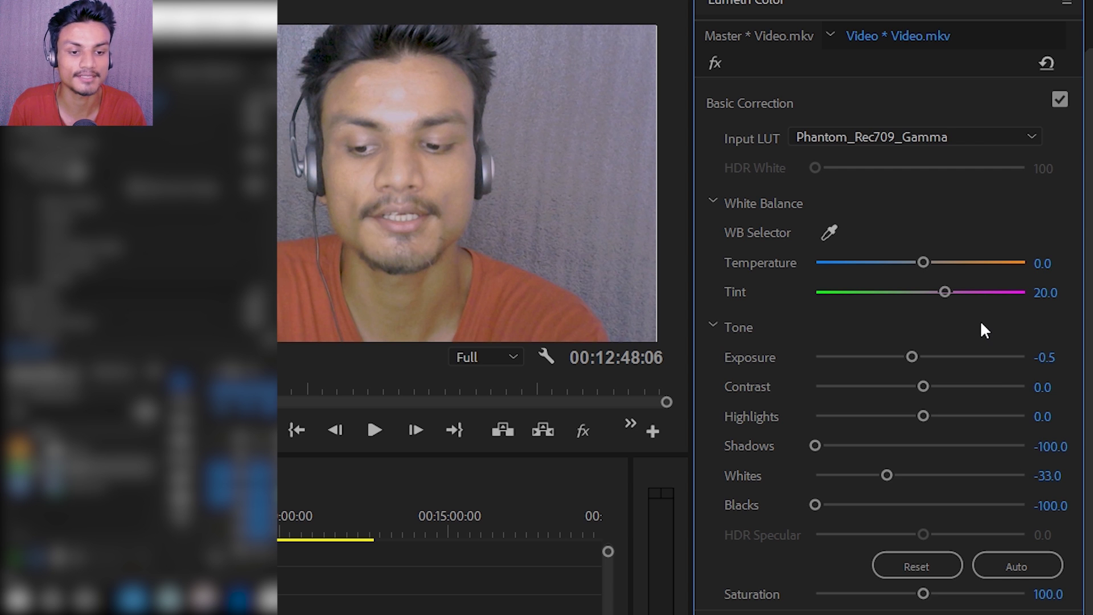
mouse_move(923, 386)
mouse_down()
mouse_move(966, 385)
mouse_move(935, 384)
mouse_up()
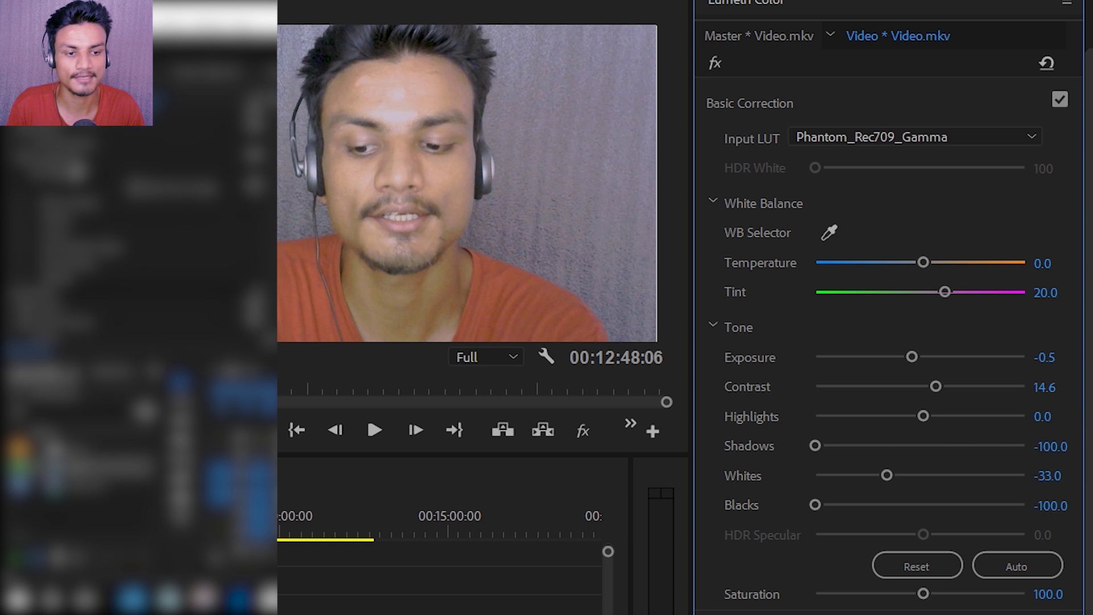
Set the Contrast tone value to 11
click(1049, 388)
text(11)
click(1070, 332)
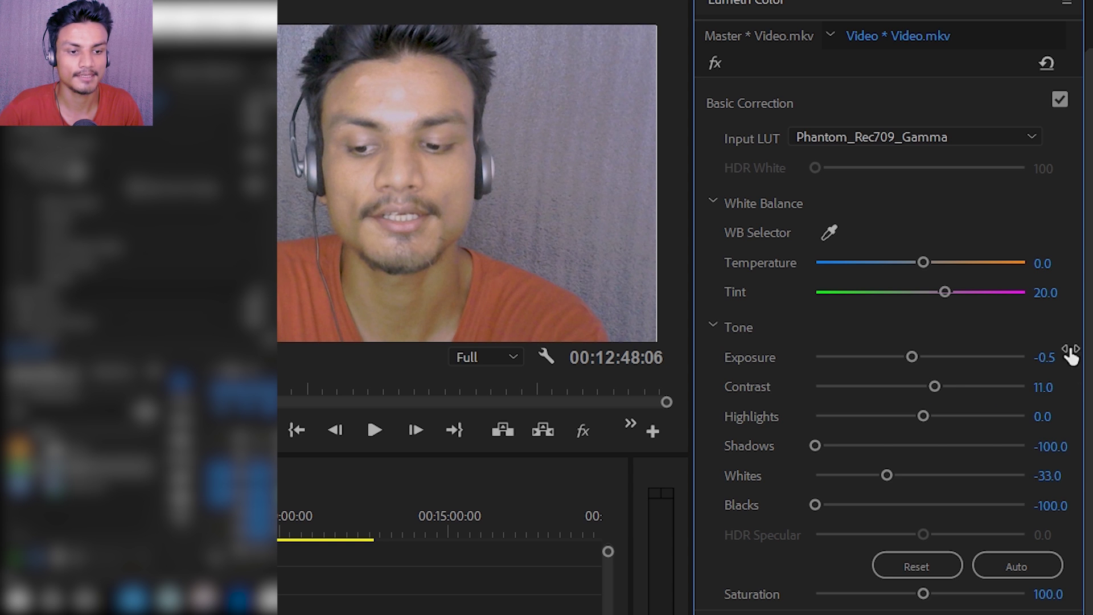
Try lowering the Highlights to about -11.4 and reset them to their default
mouse_move(924, 418)
mouse_down()
mouse_move(900, 419)
mouse_move(951, 422)
mouse_move(906, 417)
mouse_up()
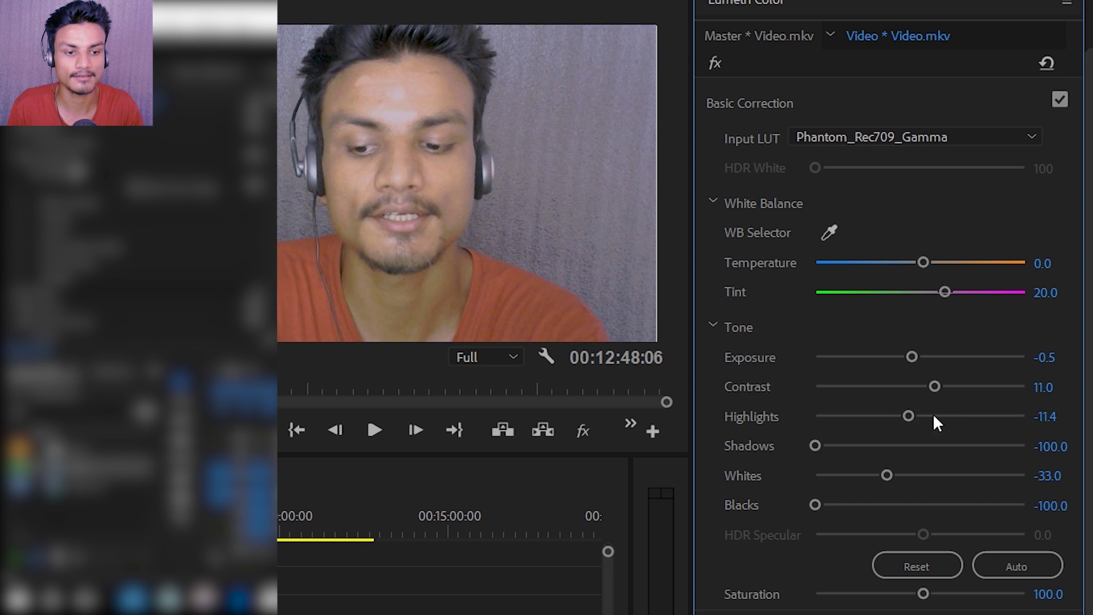
double_click(911, 417)
scroll(1090, 405, down, 3)
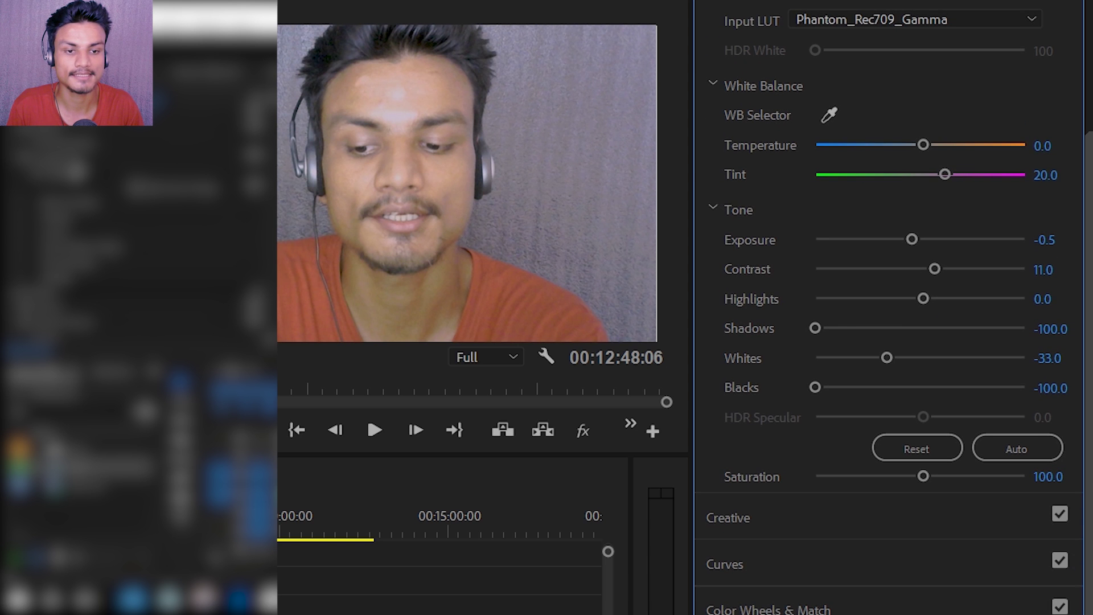
scroll(701, 163, up, 5)
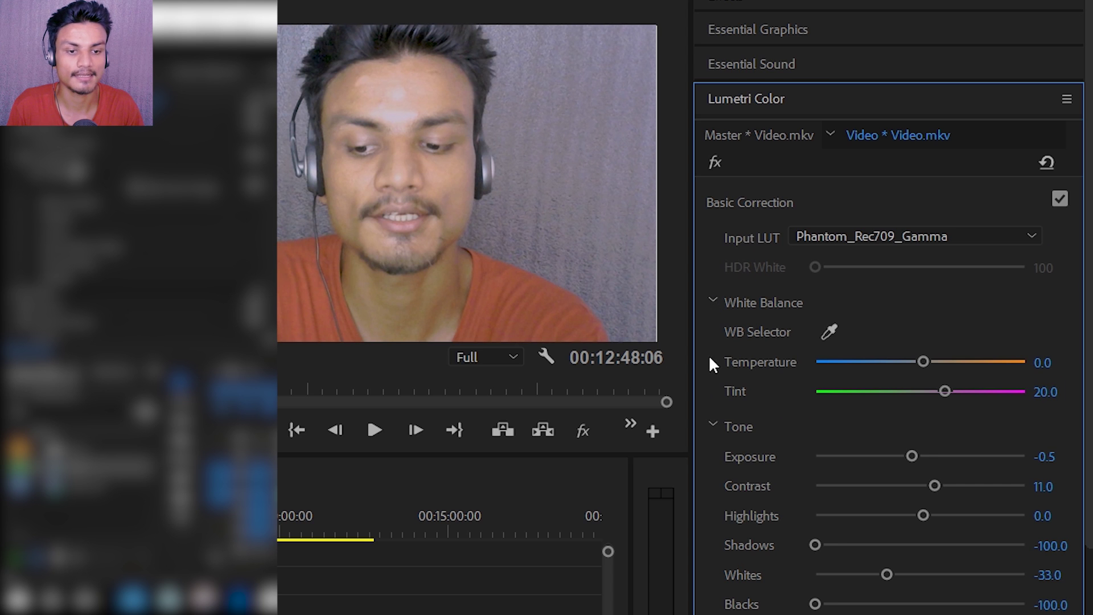
Collapse the Tone and White Balance groups and the whole Basic Correction section
click(714, 426)
click(713, 301)
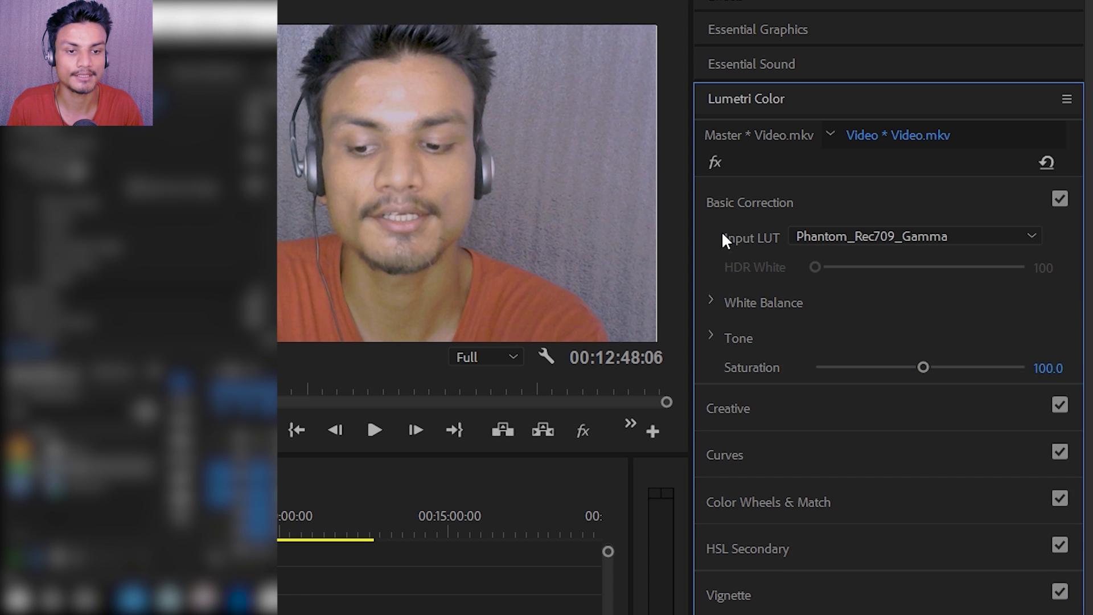
click(726, 205)
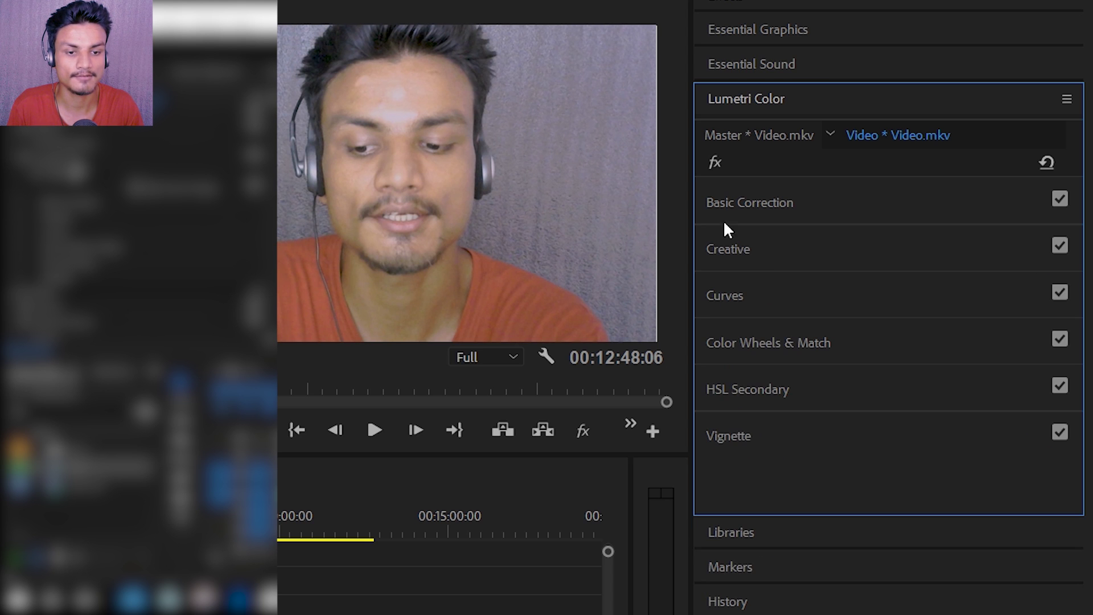
click(772, 253)
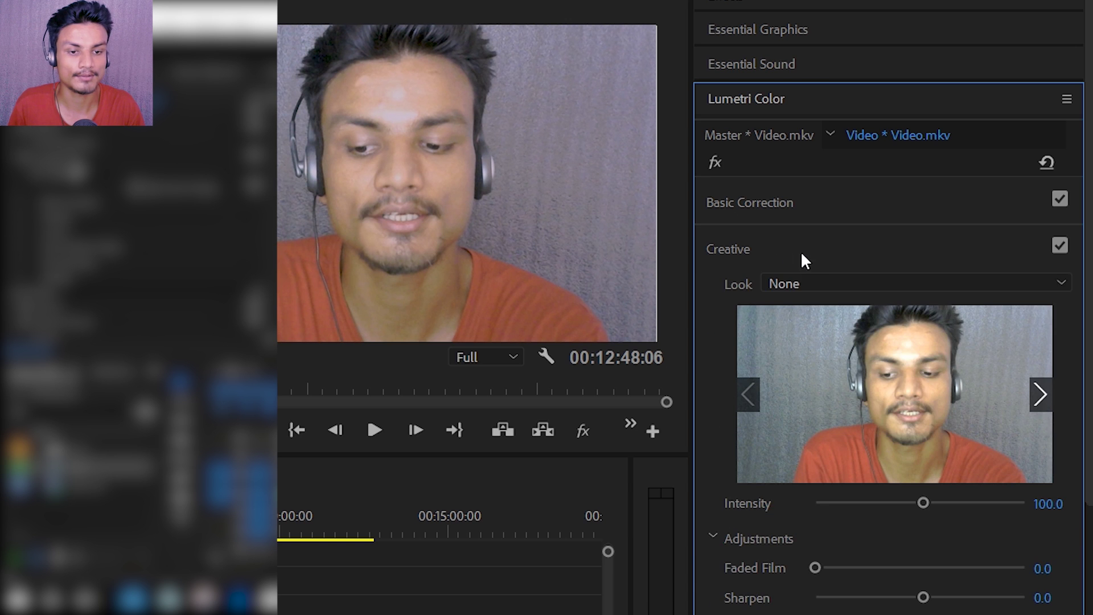
click(831, 283)
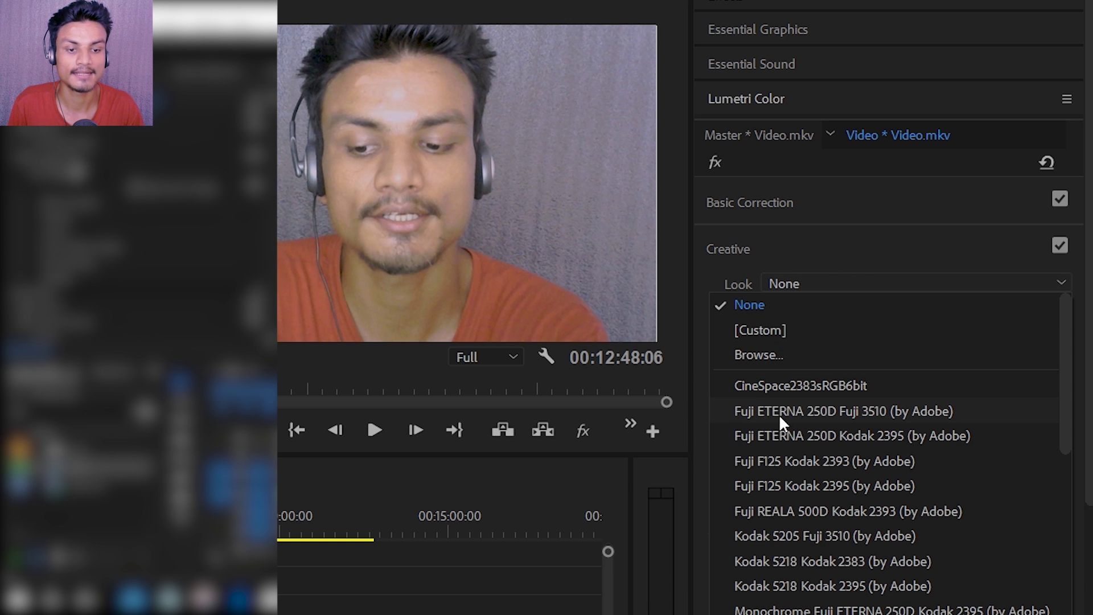
click(866, 240)
click(847, 242)
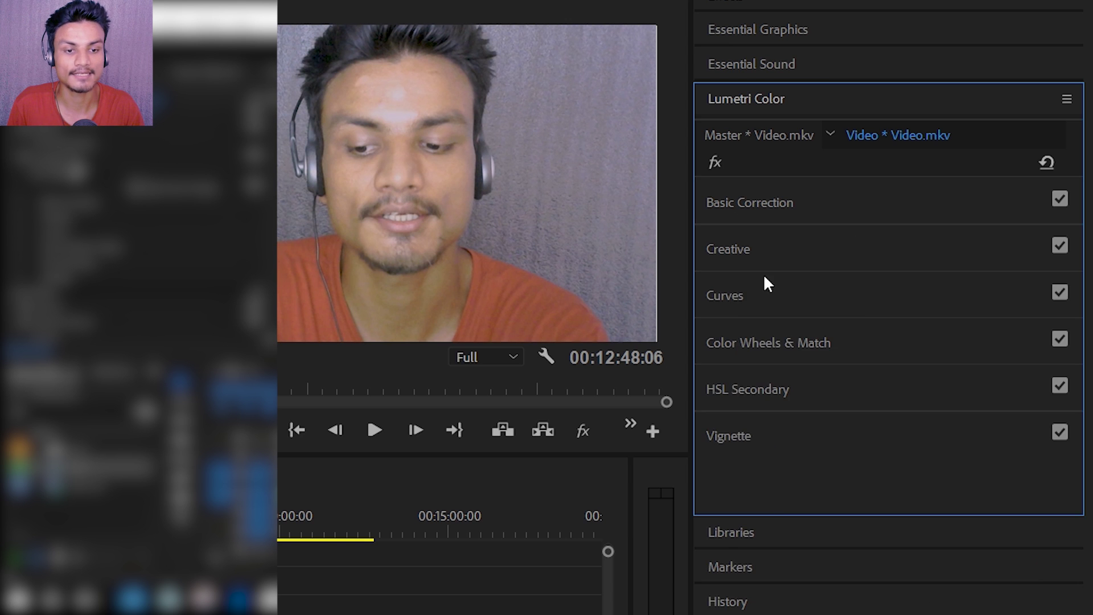
Apply the Fuji ETERNA 250D Fuji 3510 (by Adobe) look in the Creative section
click(787, 254)
click(851, 285)
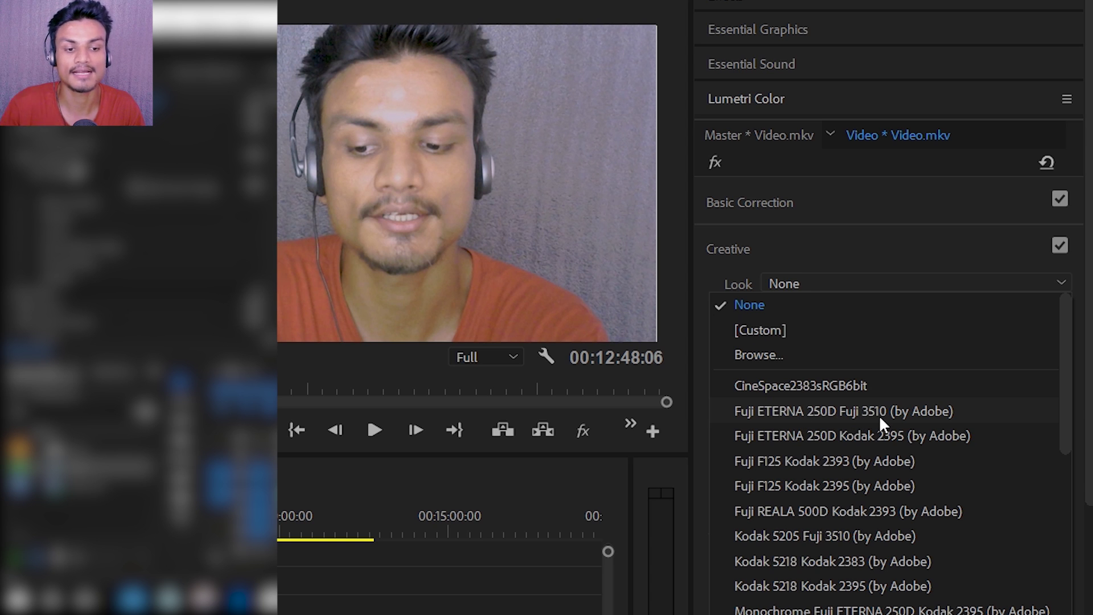
click(835, 406)
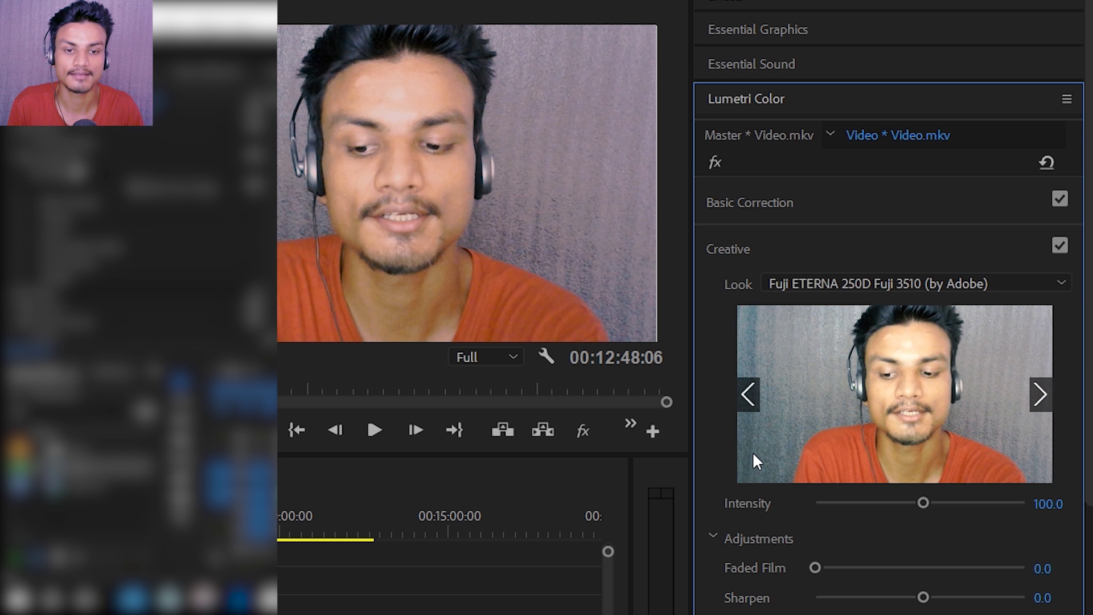
Move the playhead to another frame of the clip and set the creative look's Intensity to 70
click(251, 521)
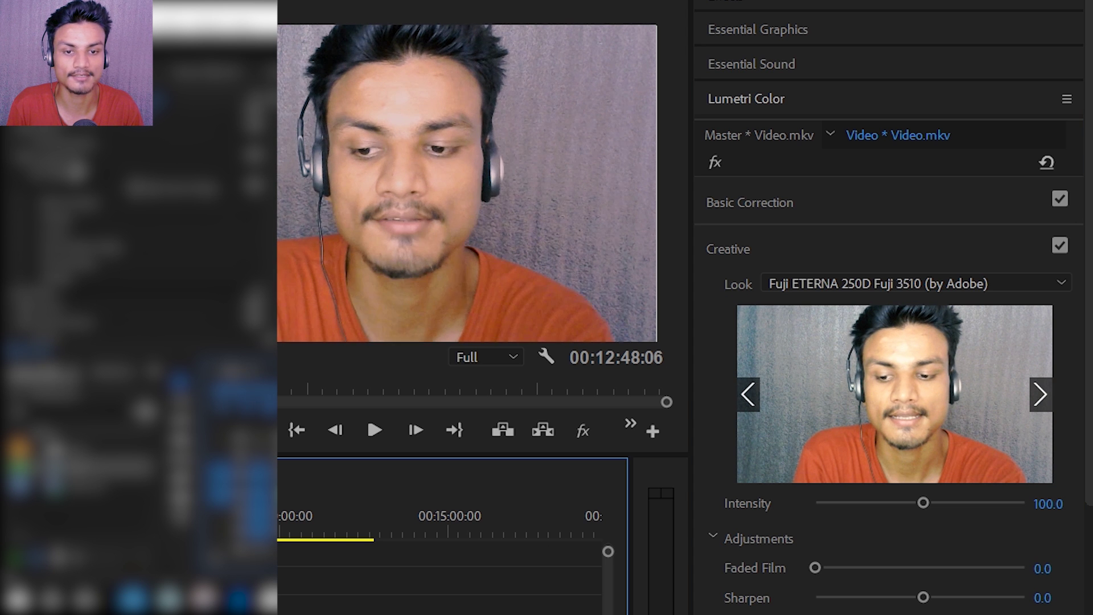
drag(34, 521, 91, 521)
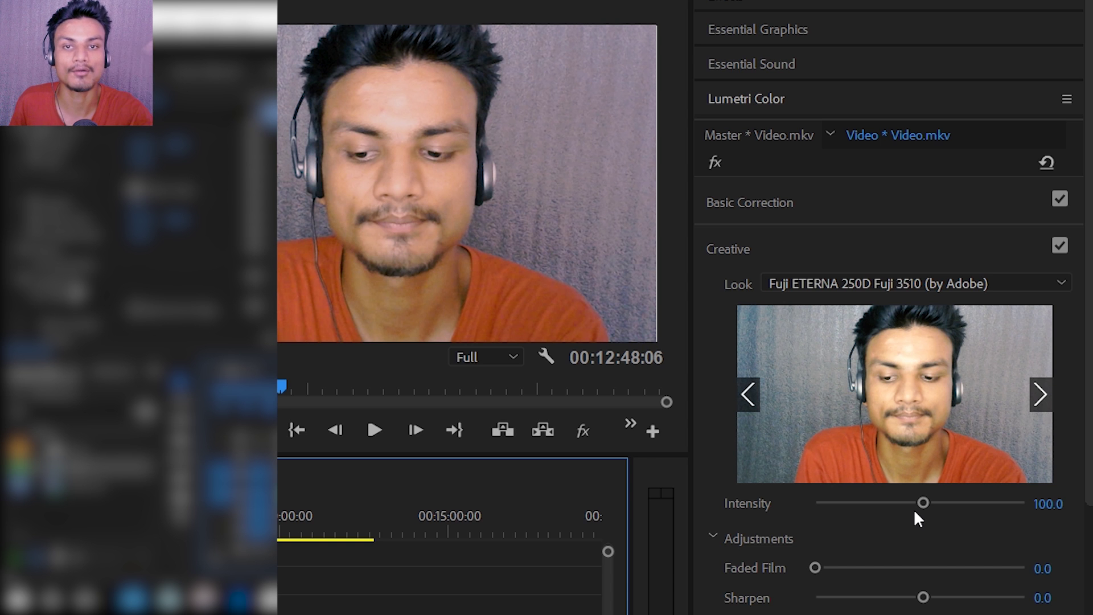
drag(922, 502, 874, 515)
drag(861, 513, 901, 516)
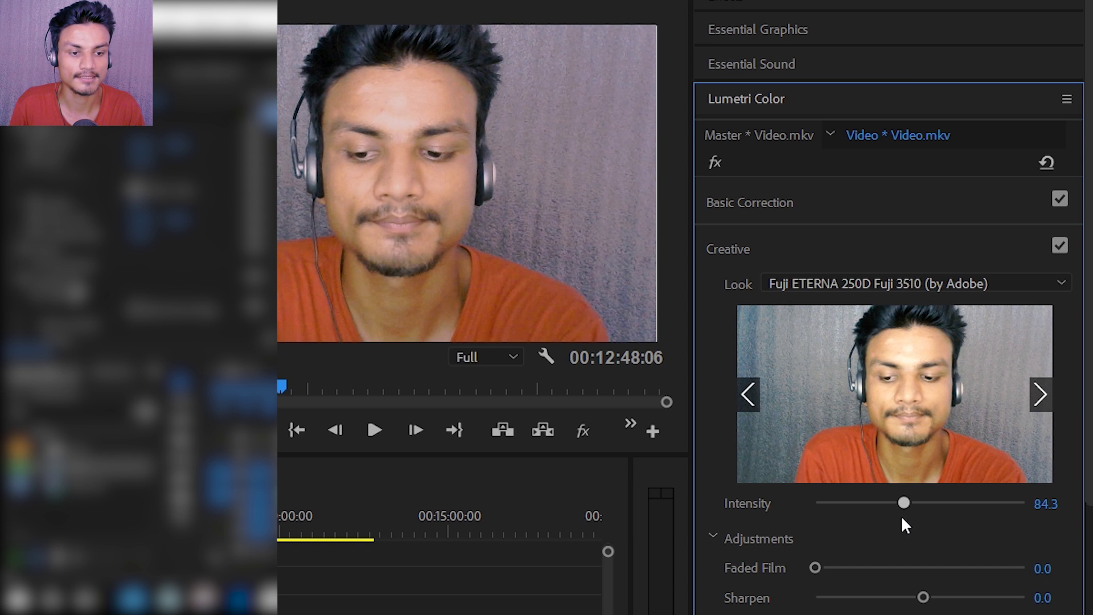
click(1045, 504)
text(70)
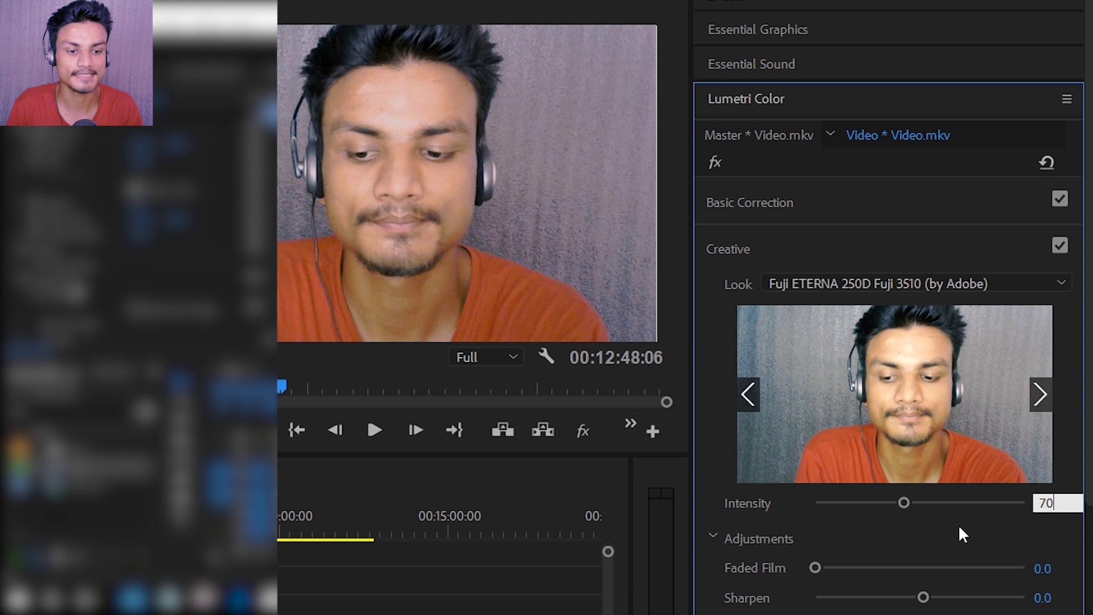
key(Return)
Toggle the global effects bypass repeatedly to compare the frame with and without the correction and creative look
scroll(962, 534, down, 2)
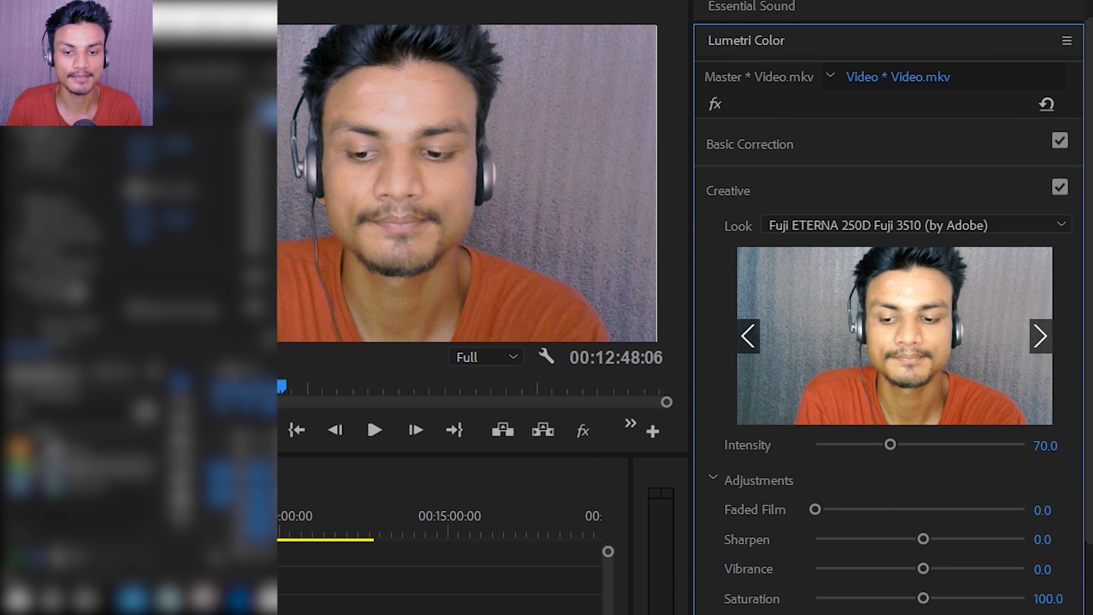
click(586, 442)
click(588, 439)
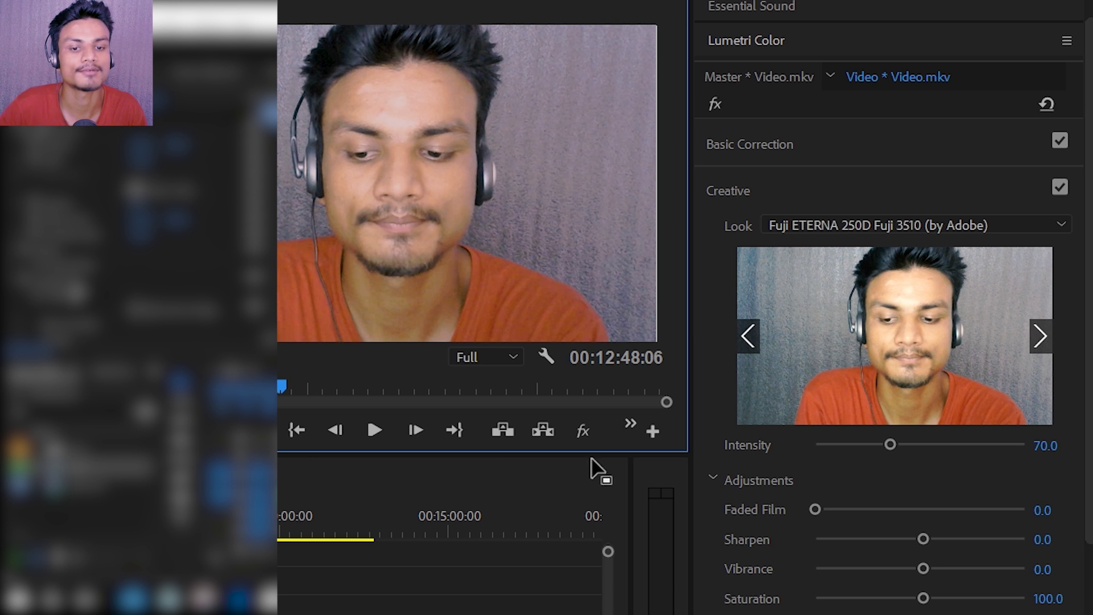
click(579, 435)
click(579, 436)
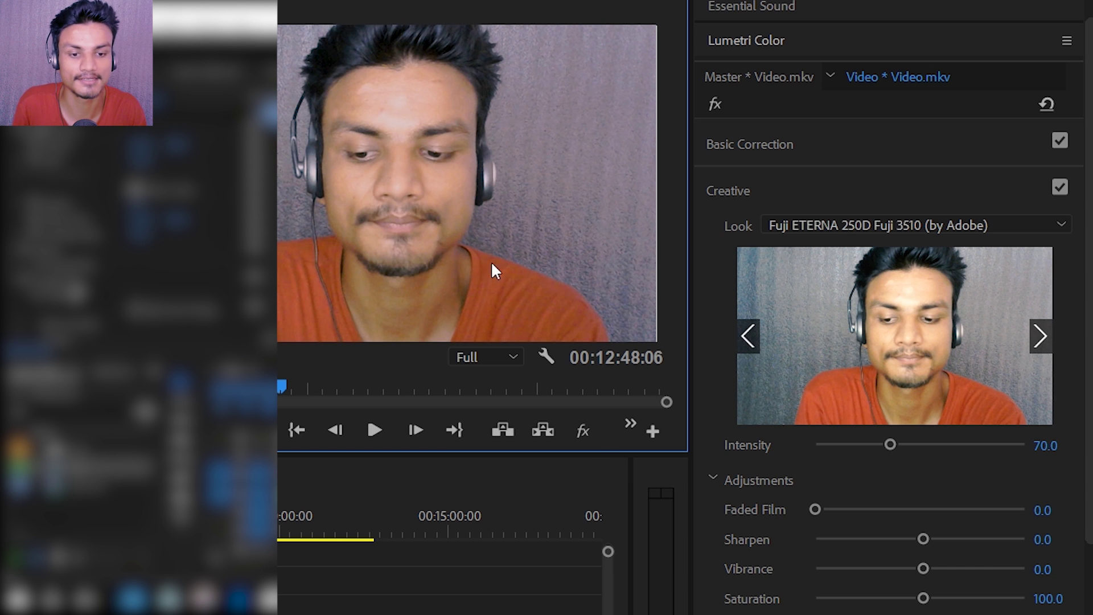
click(584, 430)
click(585, 430)
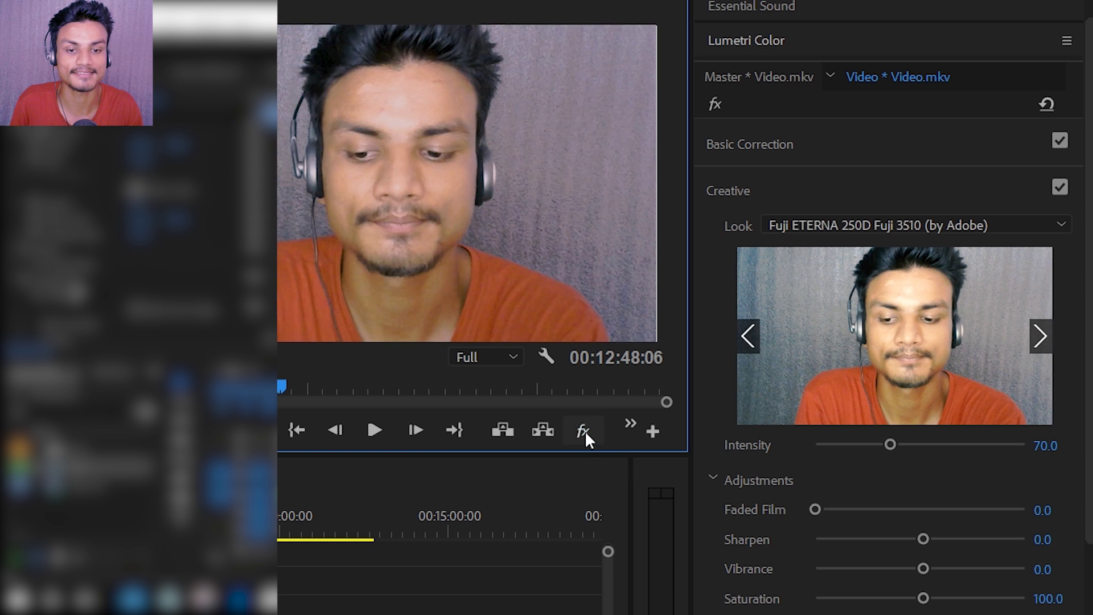
click(585, 432)
click(580, 429)
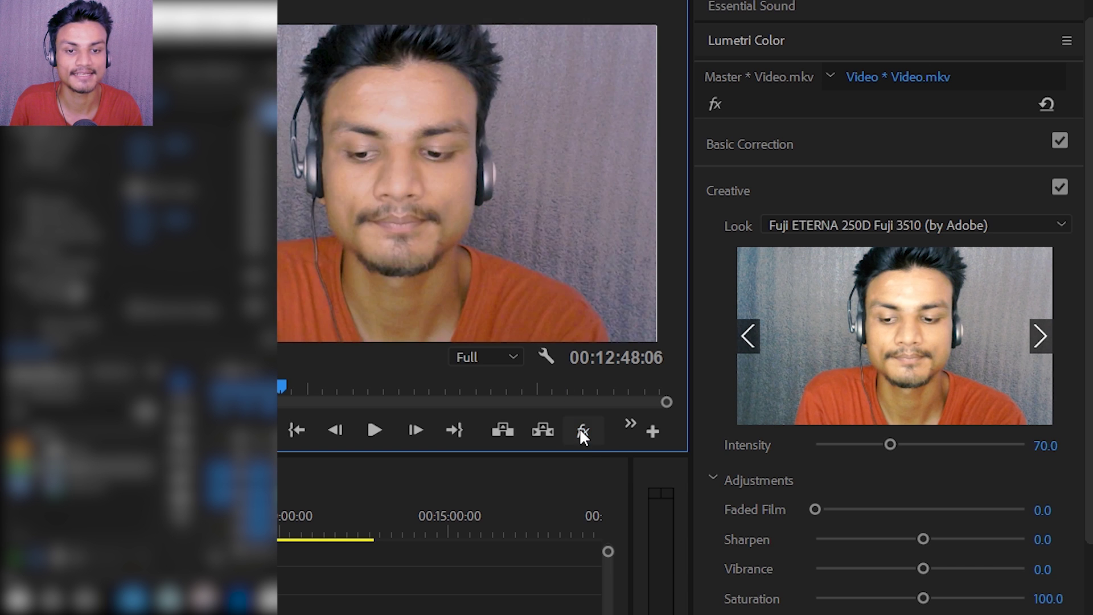
click(579, 428)
click(579, 428)
click(579, 428)
click(579, 428)
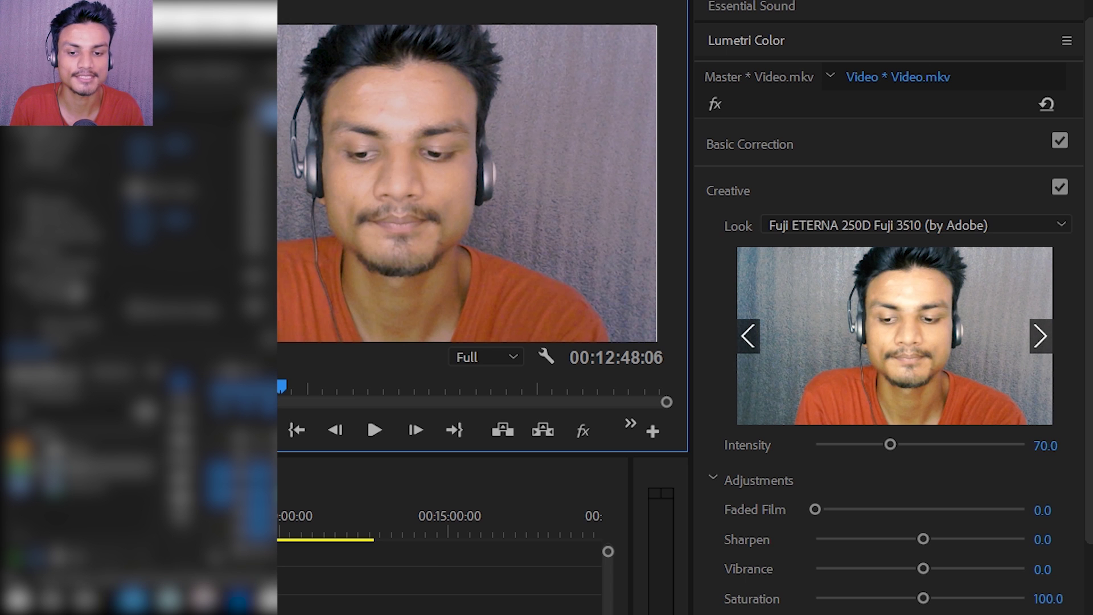
Move the playhead slightly further along and set Sharpen to 11 in the Creative adjustments
mouse_move(85, 520)
mouse_down()
mouse_move(231, 521)
mouse_move(98, 521)
mouse_up()
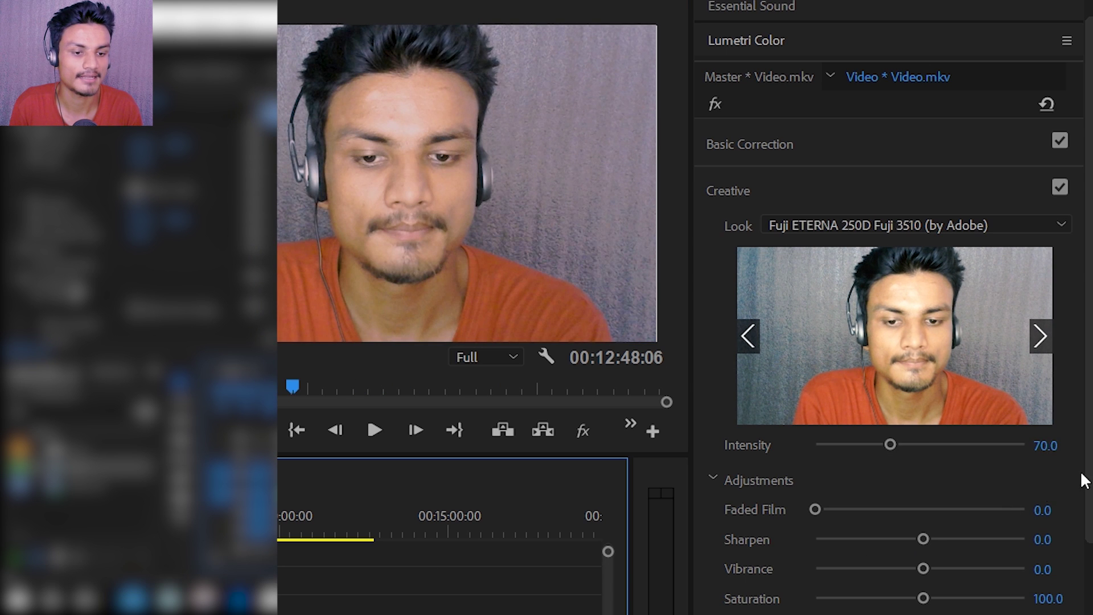
scroll(797, 466, down, 3)
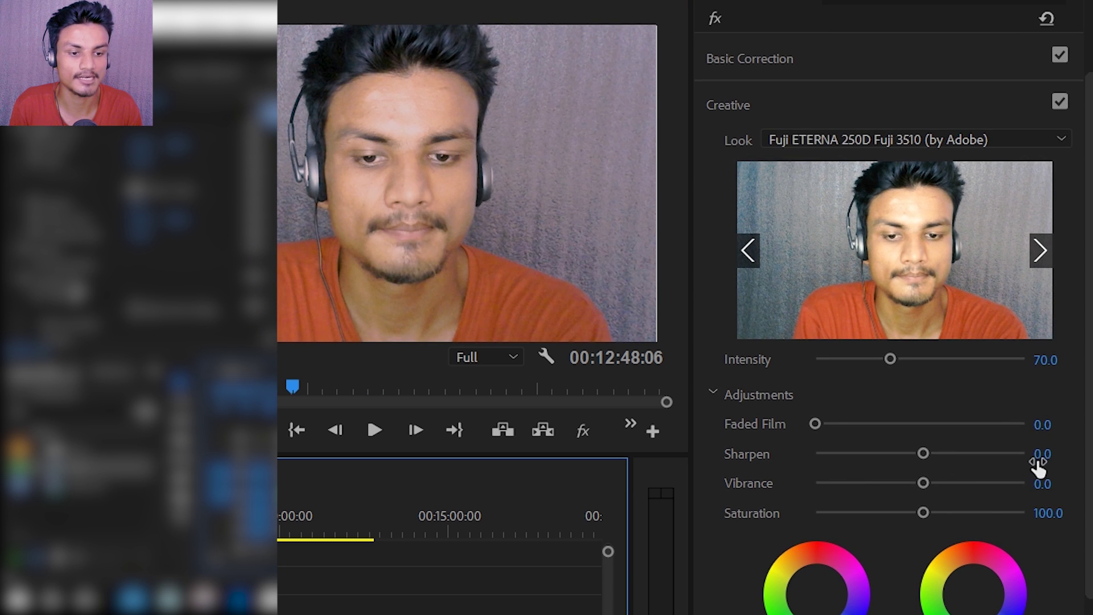
click(1043, 454)
text(11)
click(975, 391)
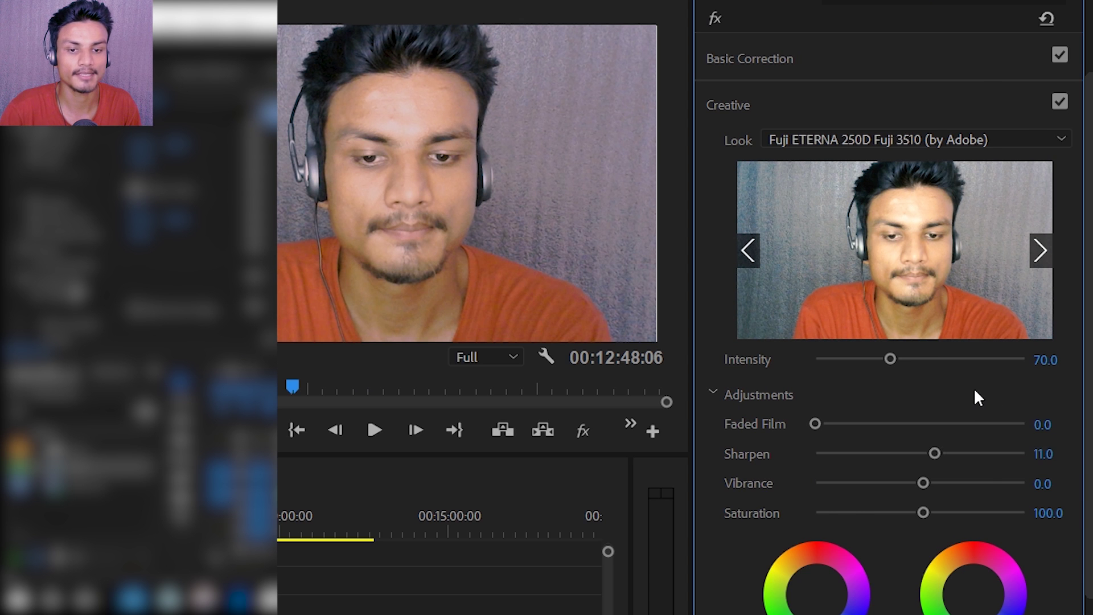
Shift the Shadow Tint slightly off centre towards magenta, and compare the frame with the global effects bypass
scroll(978, 396, down, 3)
scroll(978, 397, down, 2)
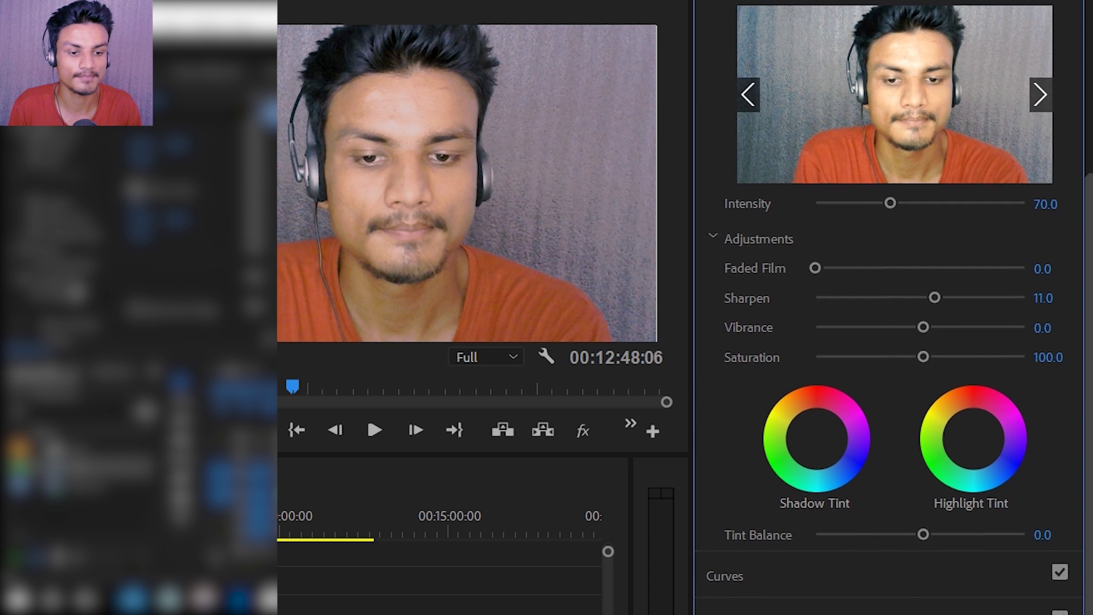
scroll(916, 496, down, 1)
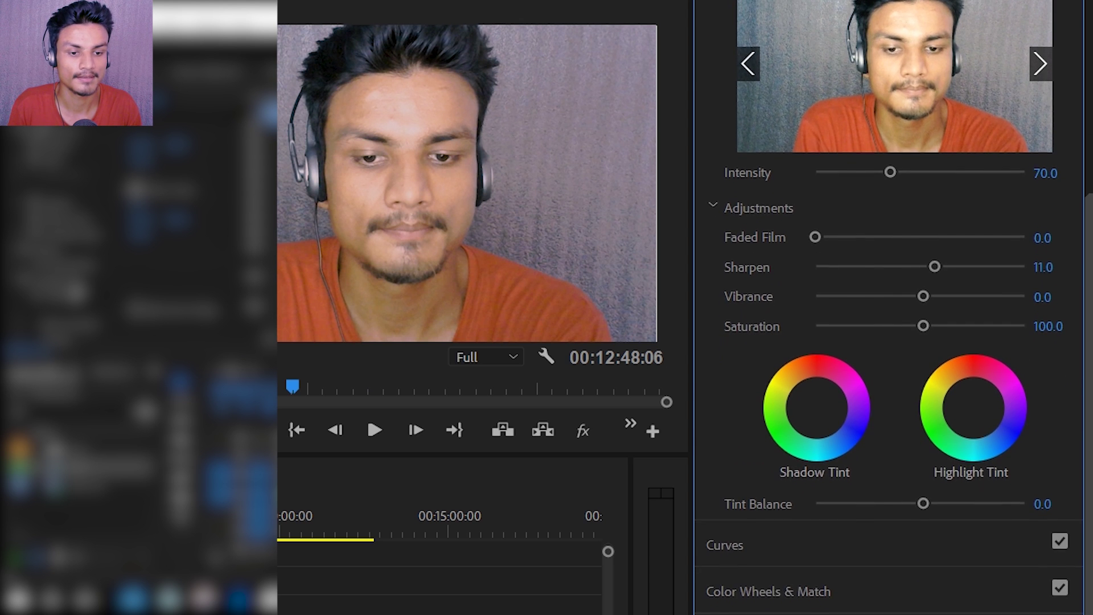
click(833, 412)
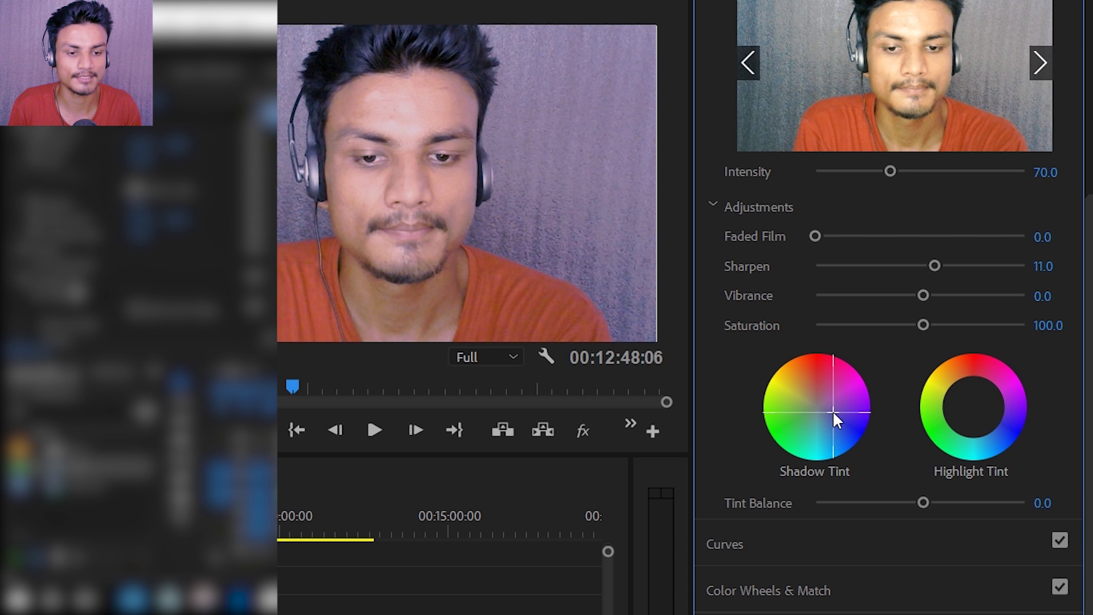
mouse_move(833, 412)
mouse_down()
mouse_move(853, 380)
mouse_move(863, 386)
mouse_move(832, 399)
mouse_up()
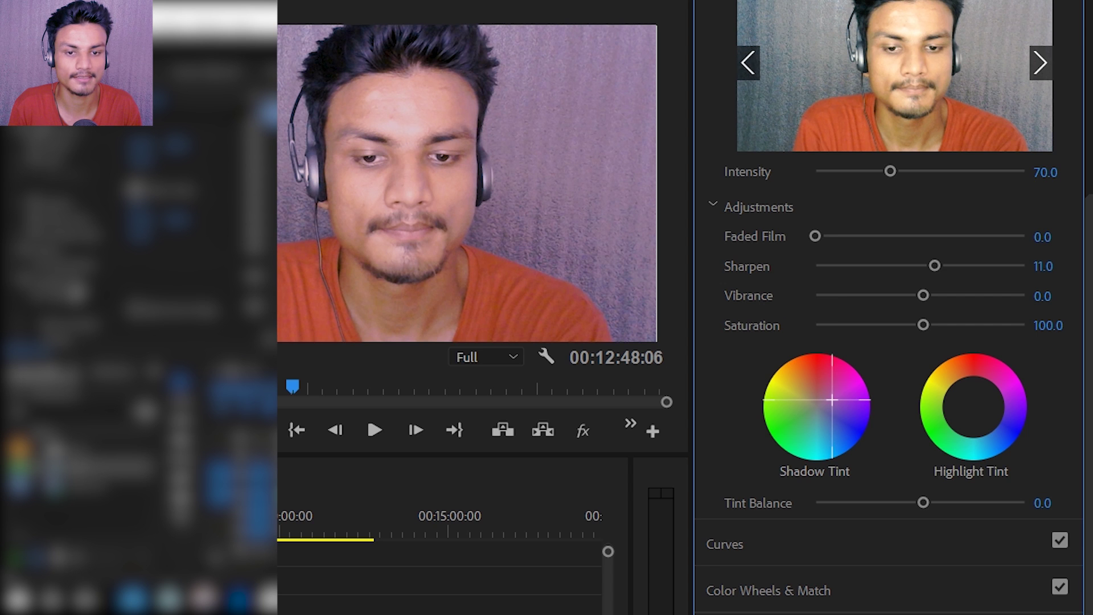
mouse_move(833, 400)
mouse_down()
mouse_move(794, 413)
mouse_move(828, 400)
mouse_move(805, 414)
mouse_move(829, 419)
mouse_up()
double_click(832, 399)
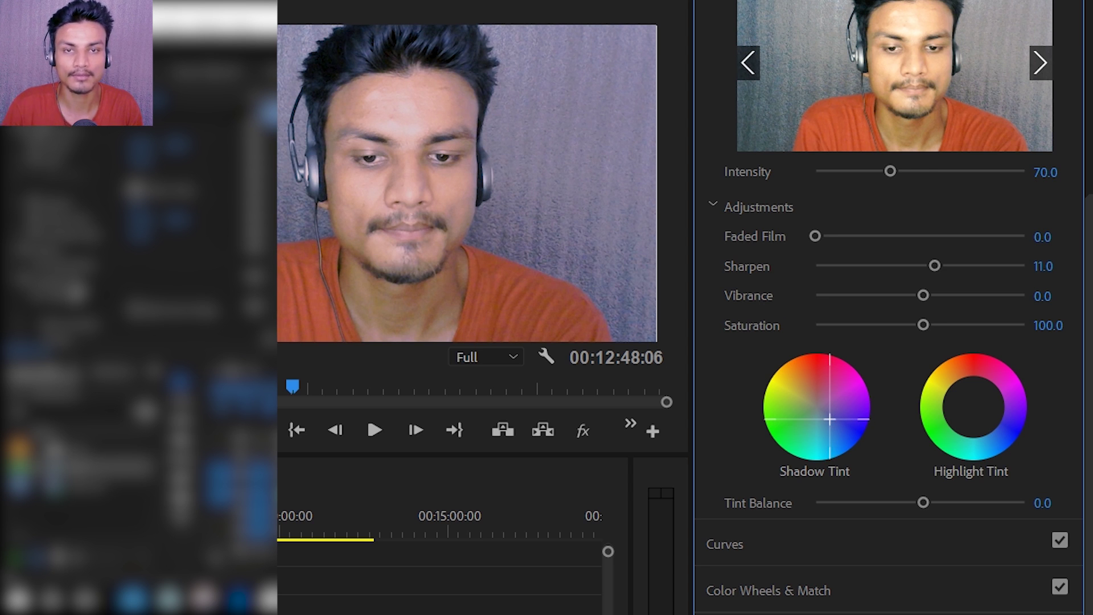
drag(830, 419, 828, 403)
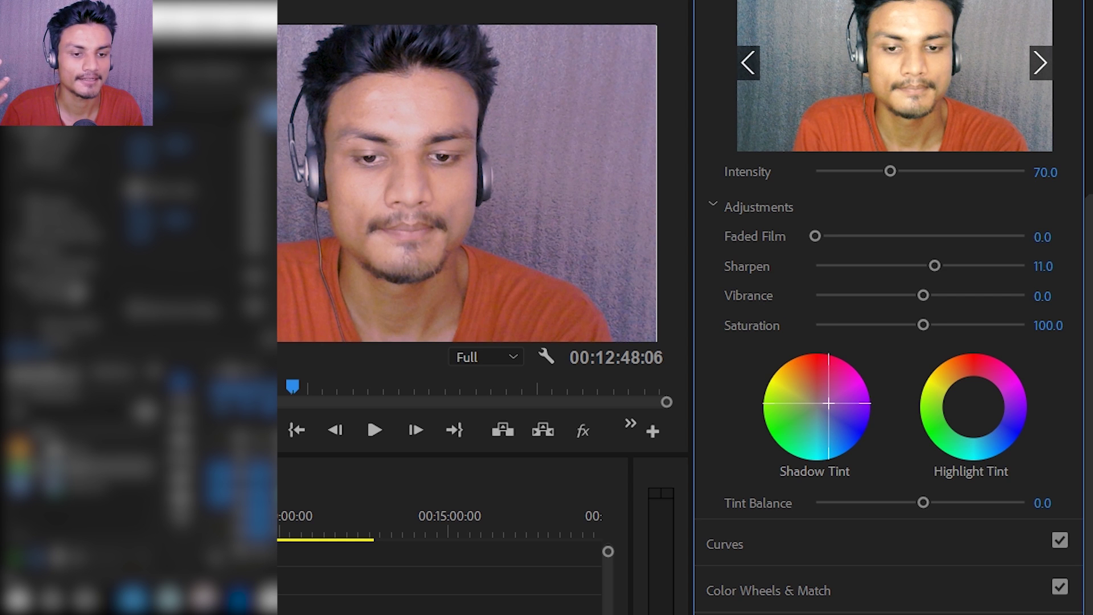
drag(829, 403, 826, 405)
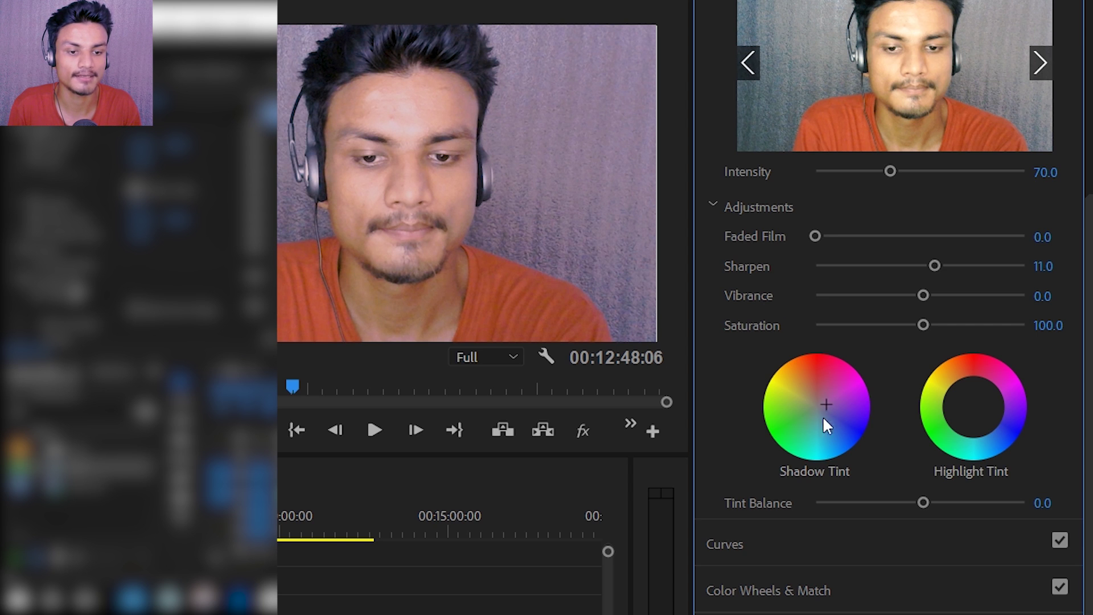
click(581, 437)
click(581, 437)
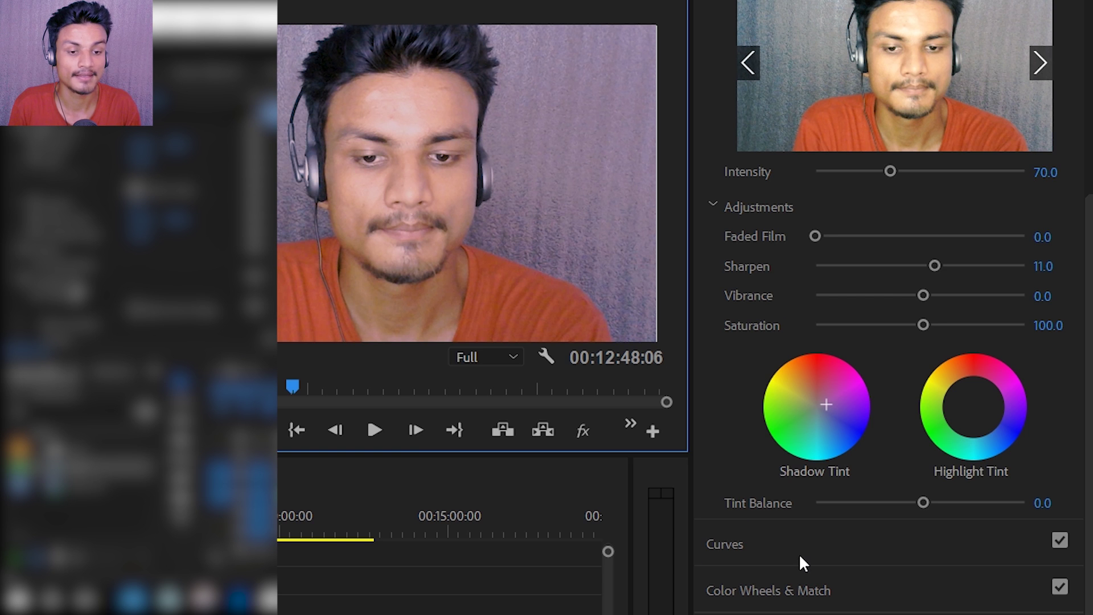
Collapse the Adjustments group and the Creative section, and expand the Curves section
click(710, 206)
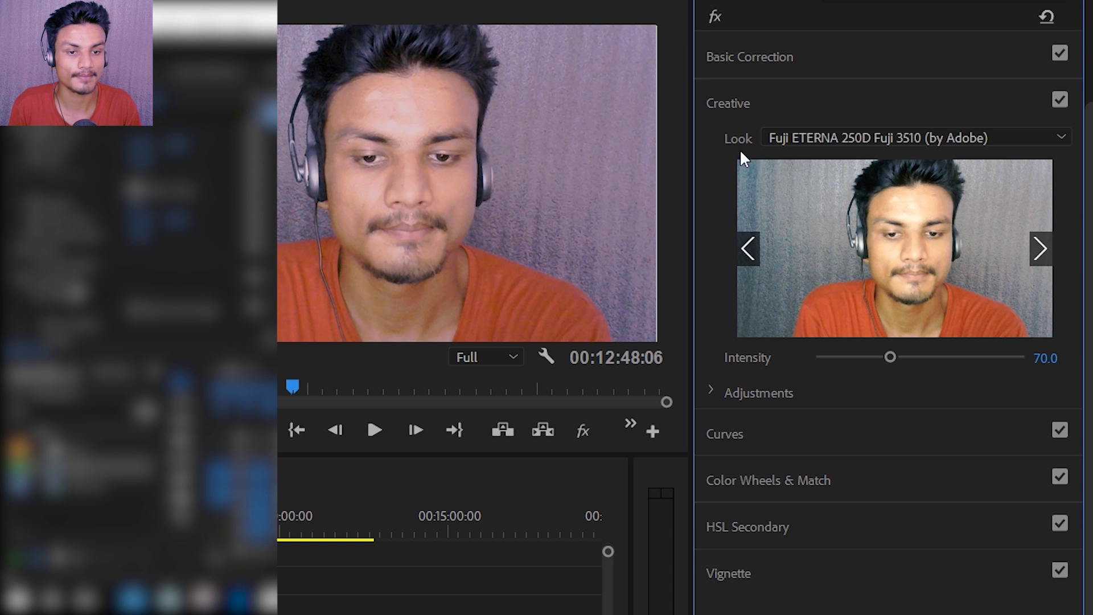
click(726, 105)
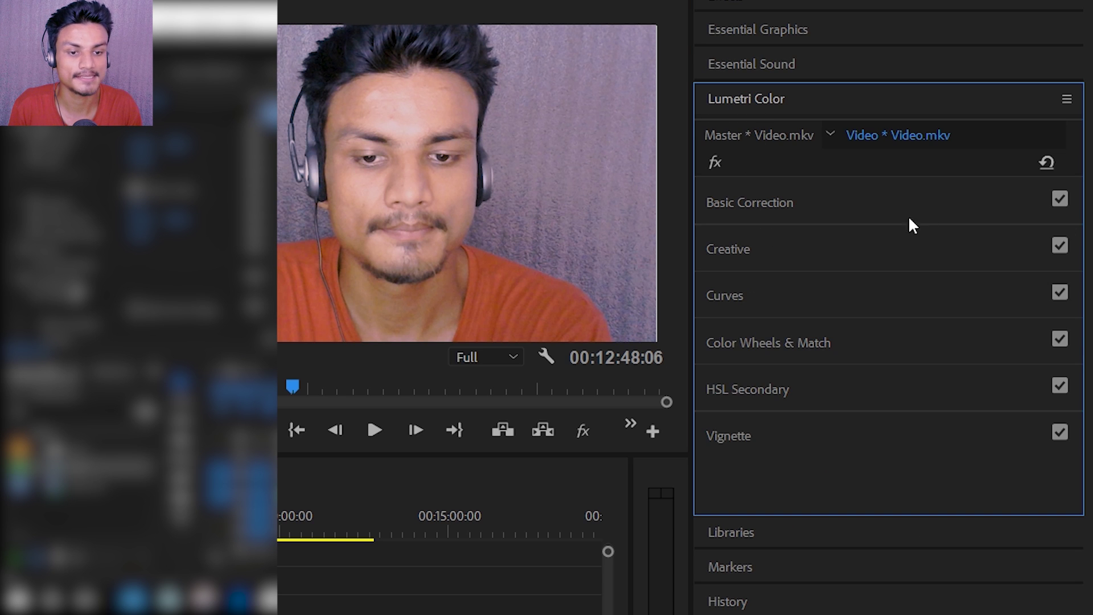
click(784, 302)
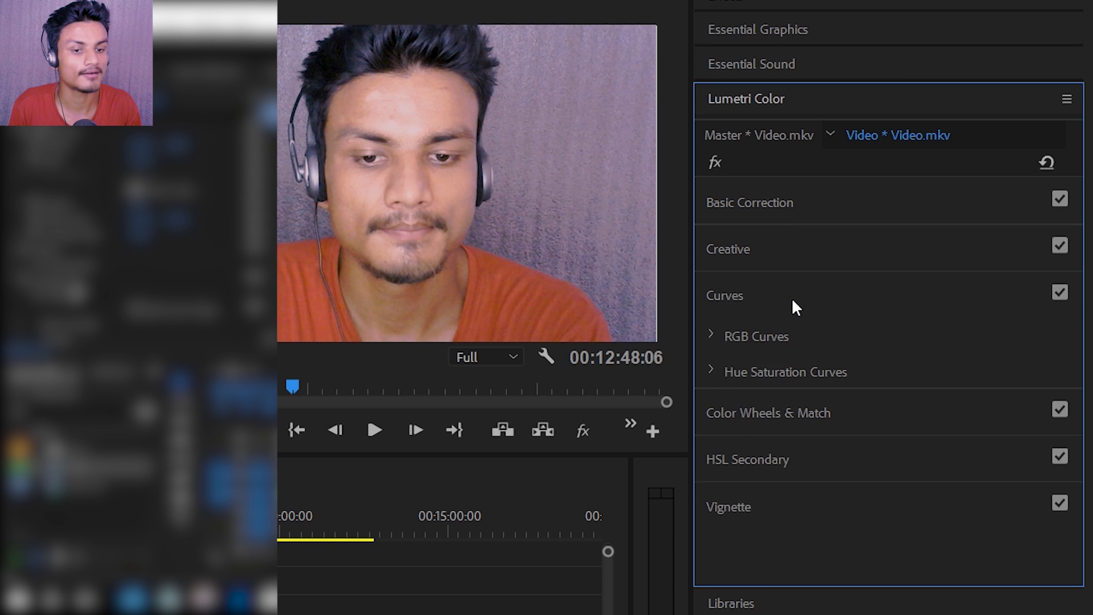
Collapse the Curves section, look briefly into Color Wheels & Match, and expand the HSL Secondary section
click(791, 299)
click(787, 347)
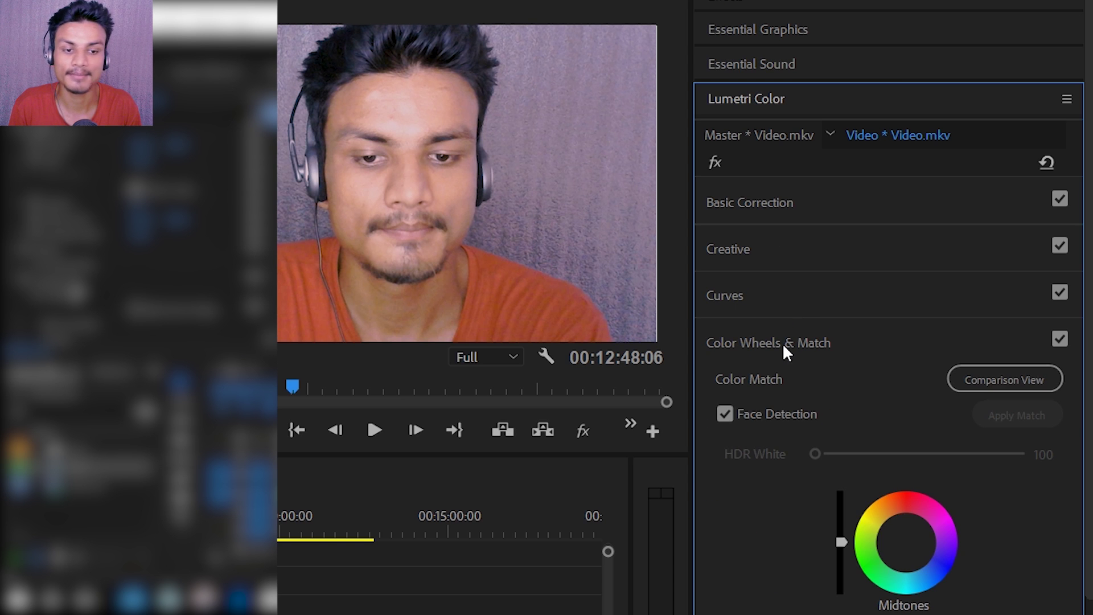
click(783, 343)
click(760, 393)
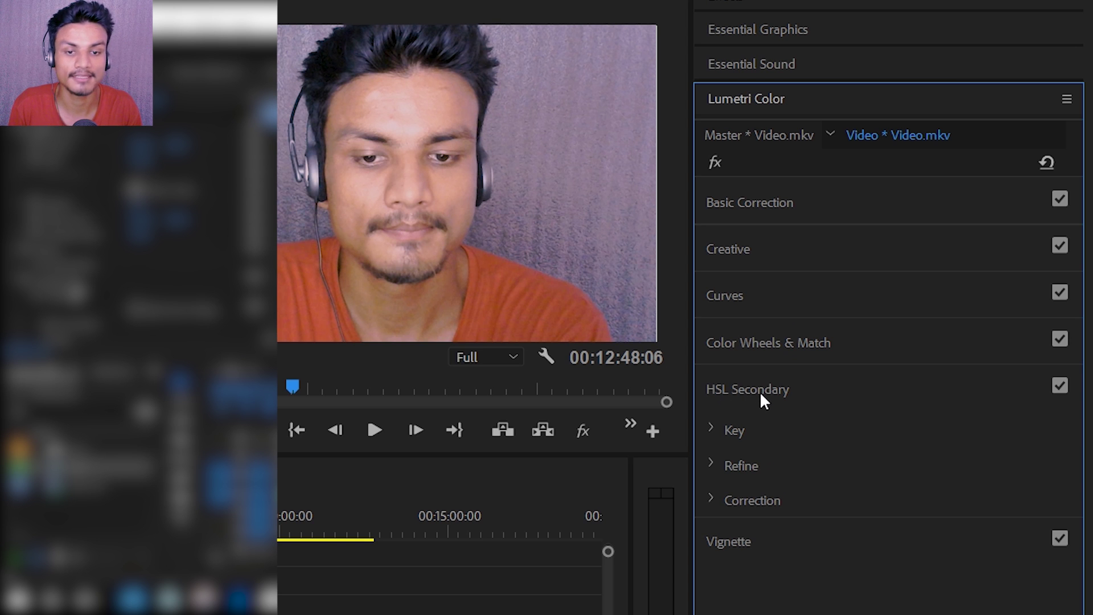
Move the playhead slightly and toggle the global effects bypass to compare the frame with and without the grade
drag(98, 524, 71, 524)
click(572, 436)
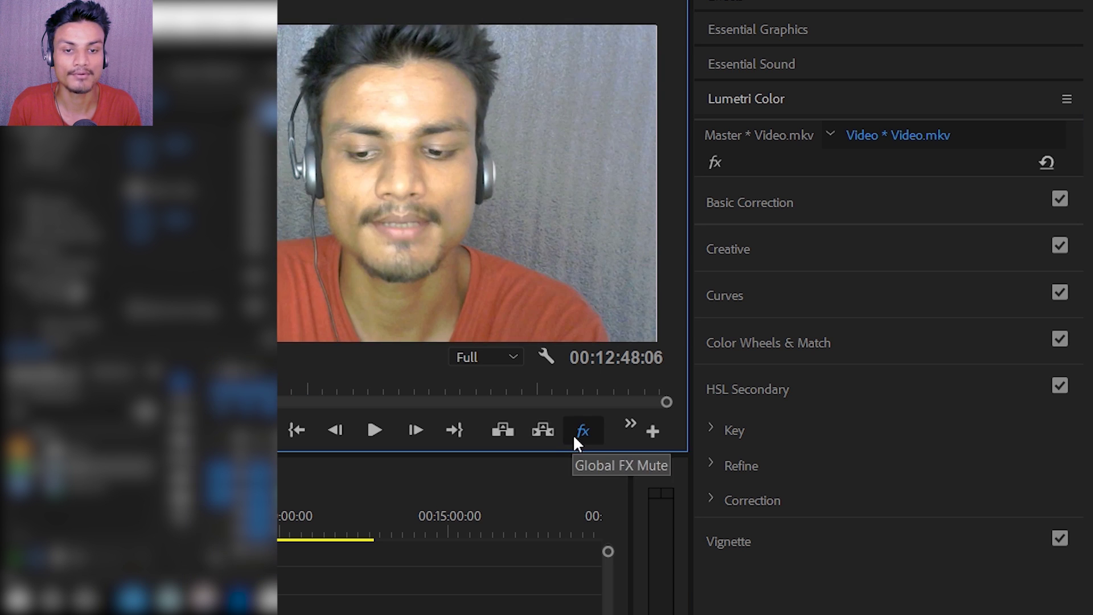
click(576, 436)
click(578, 435)
click(579, 436)
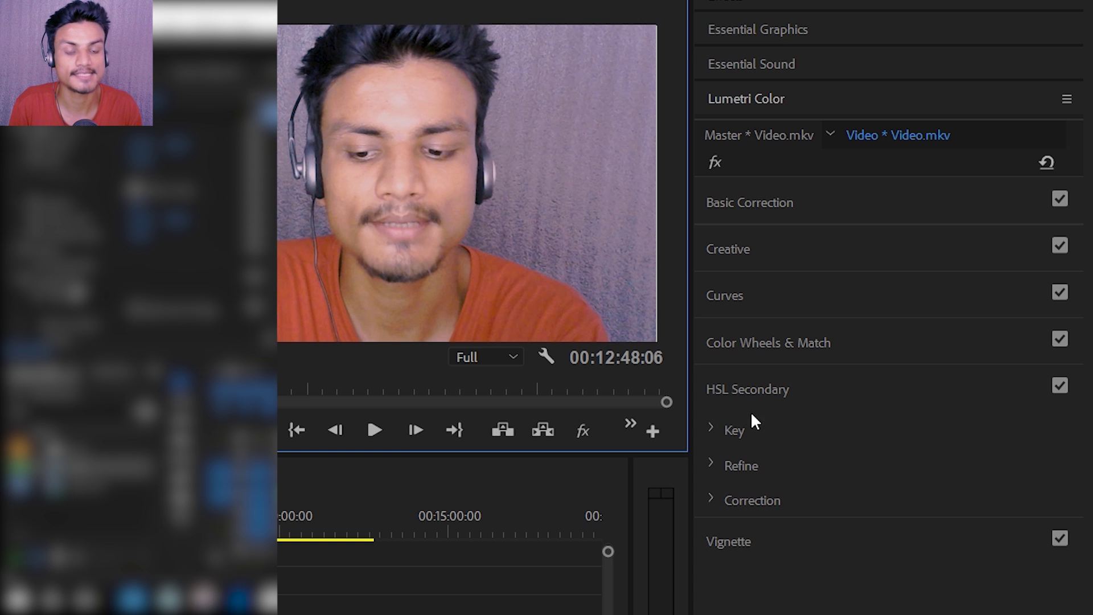
Key the red colour range in HSL Secondary, extend its hue falloff across the whole spectrum, and collapse the Key group
click(713, 429)
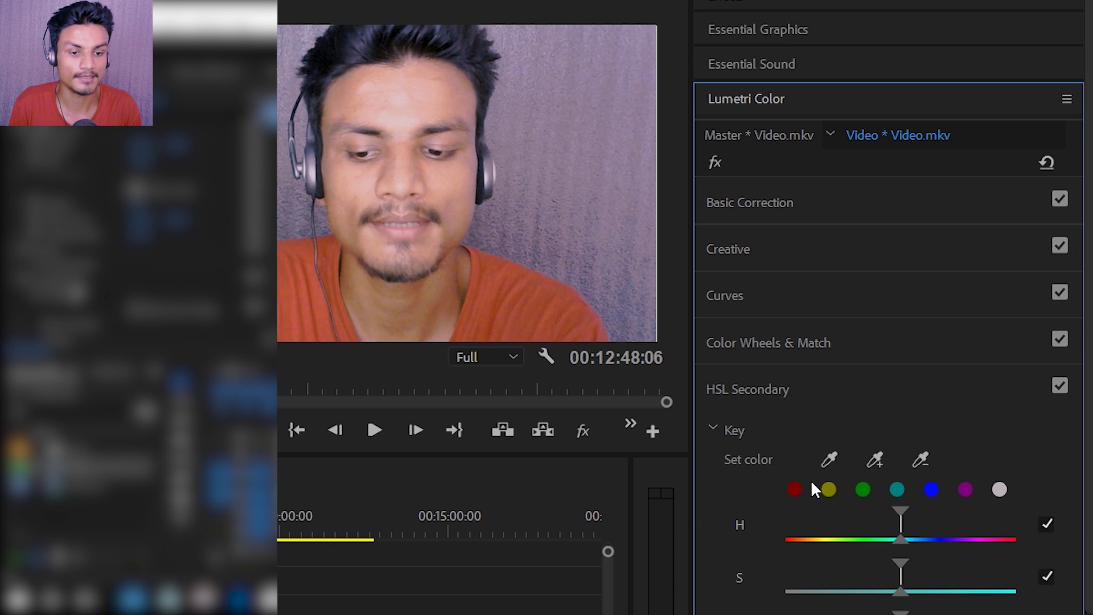
click(798, 490)
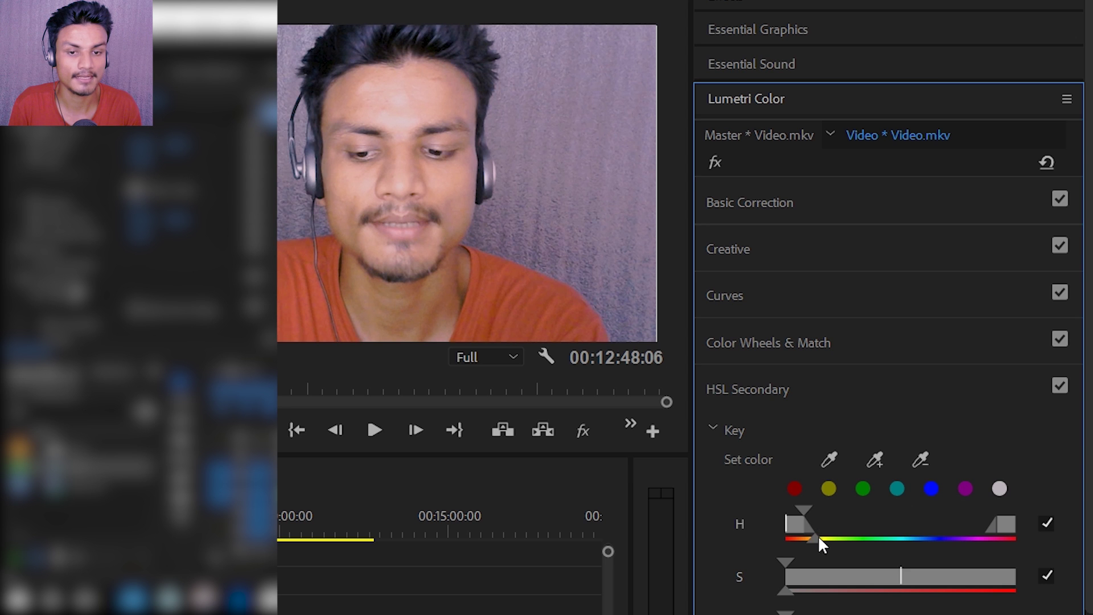
drag(818, 538, 1032, 540)
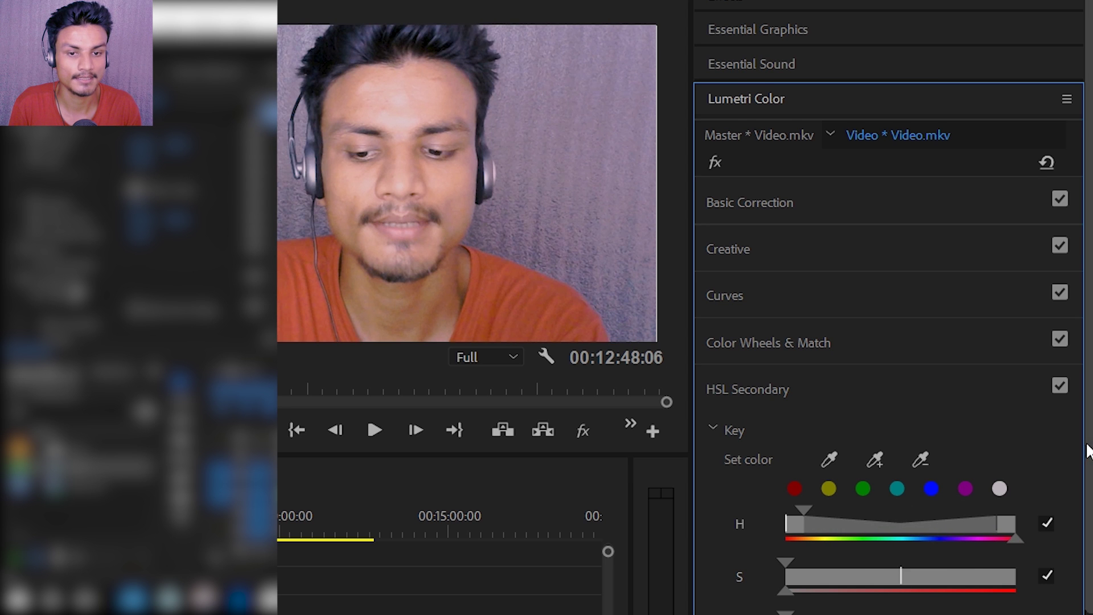
drag(1087, 443, 1088, 610)
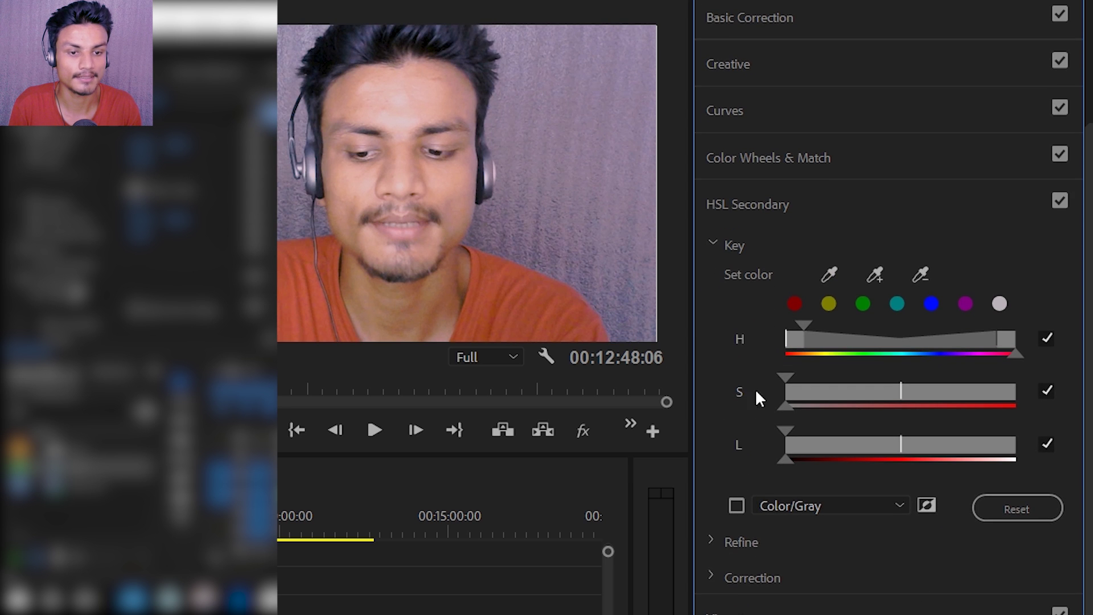
click(719, 254)
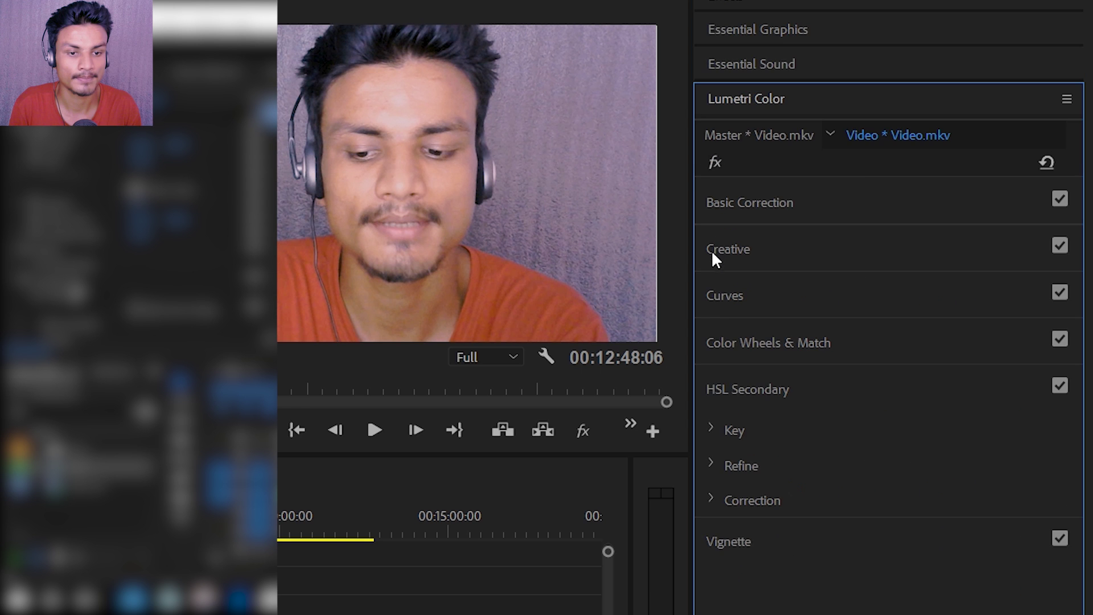
Expand the HSL Secondary Correction group, shift its colour wheel slightly towards purple-magenta, and scrub the clip to check it
click(709, 497)
scroll(842, 507, down, 4)
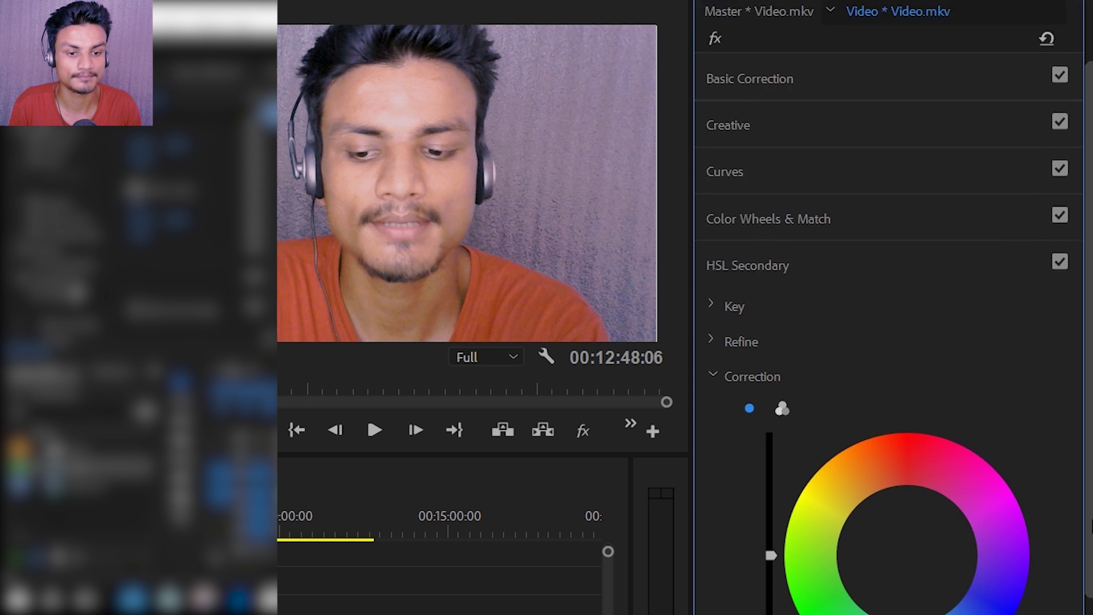
drag(906, 462, 936, 460)
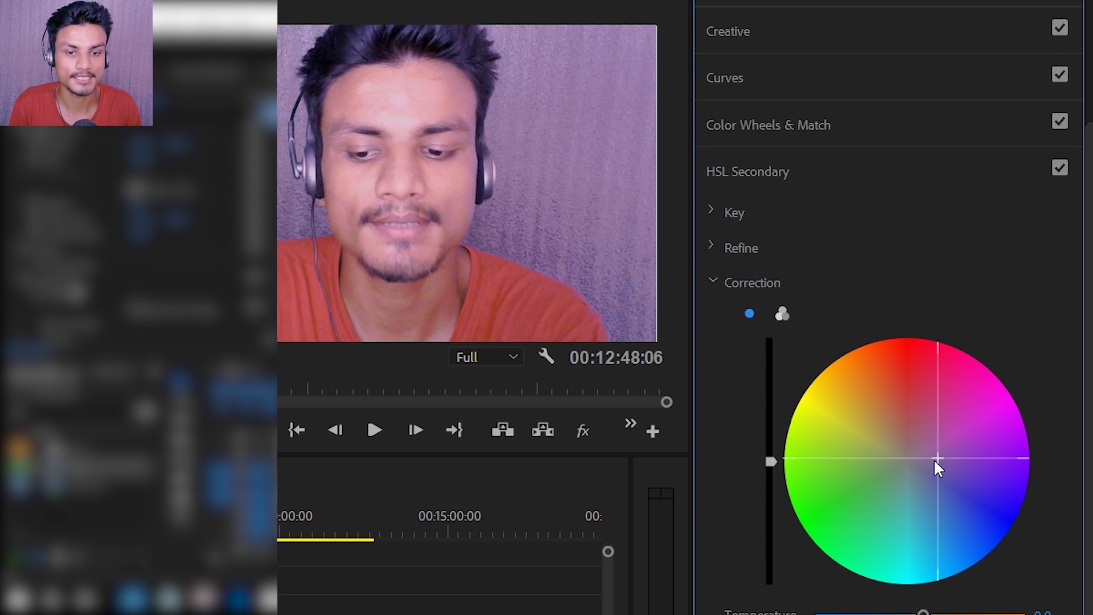
click(160, 529)
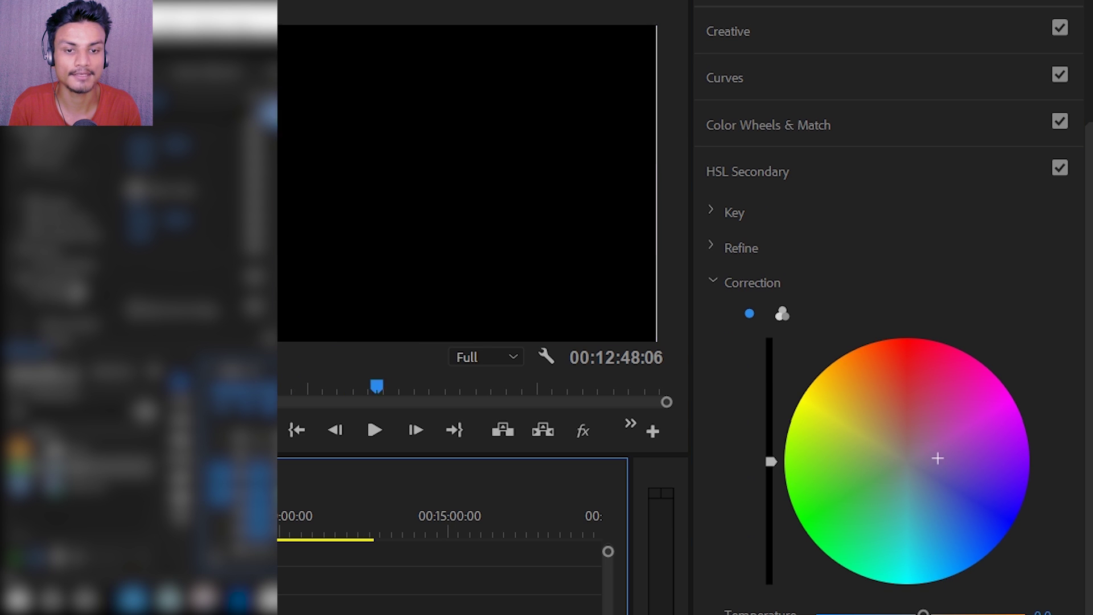
drag(162, 529, 108, 528)
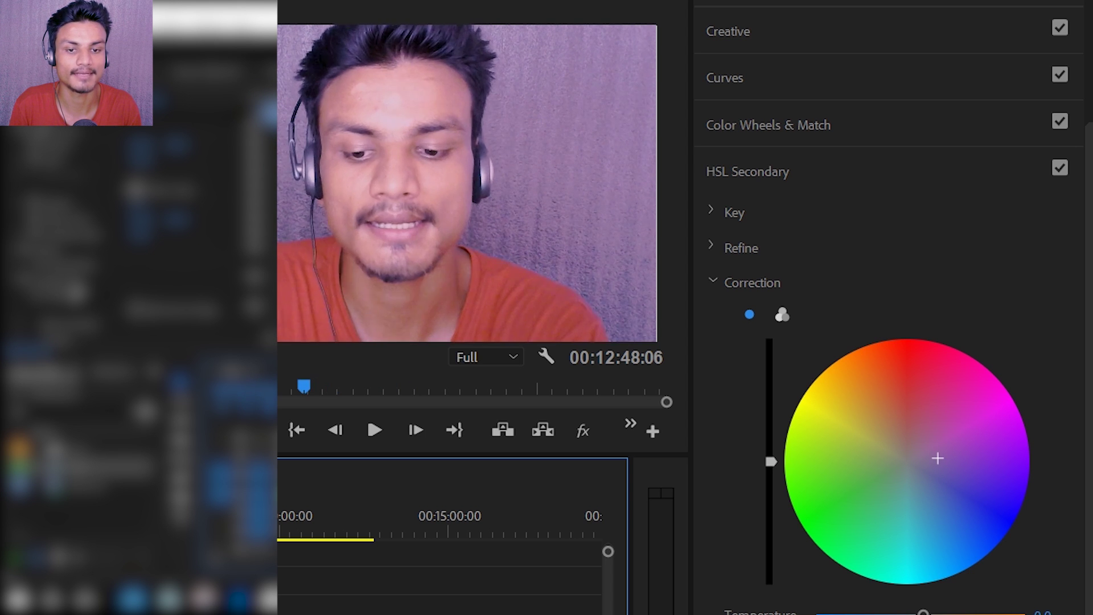
Reset the HSL Secondary correction wheel and shift it further off centre towards magenta, checking the tint at another frame
double_click(929, 456)
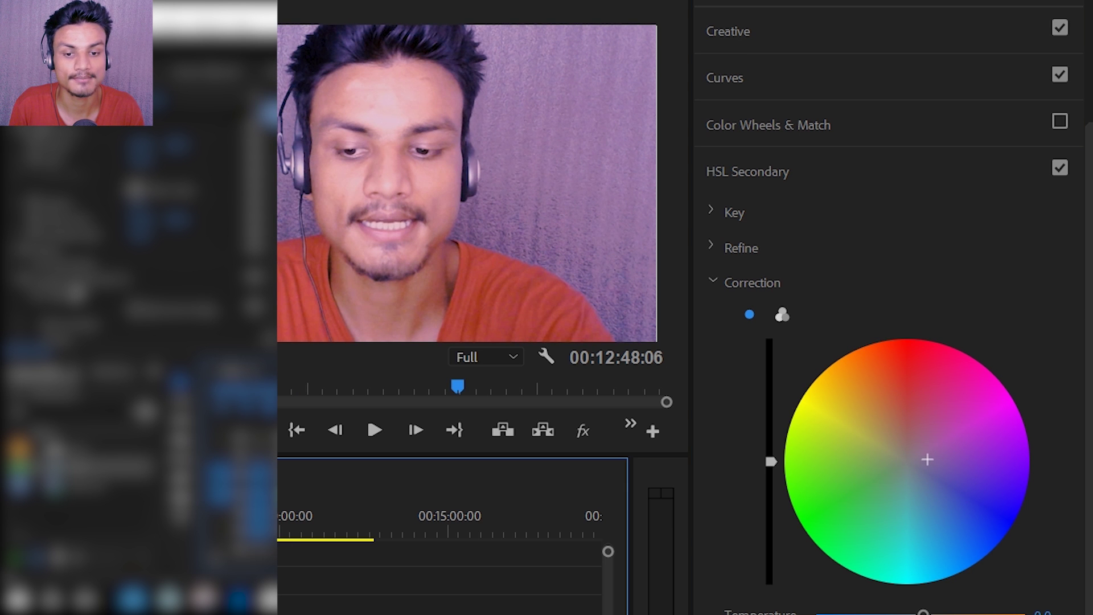
mouse_move(458, 386)
mouse_down()
mouse_move(416, 386)
mouse_move(486, 386)
mouse_move(449, 386)
mouse_up()
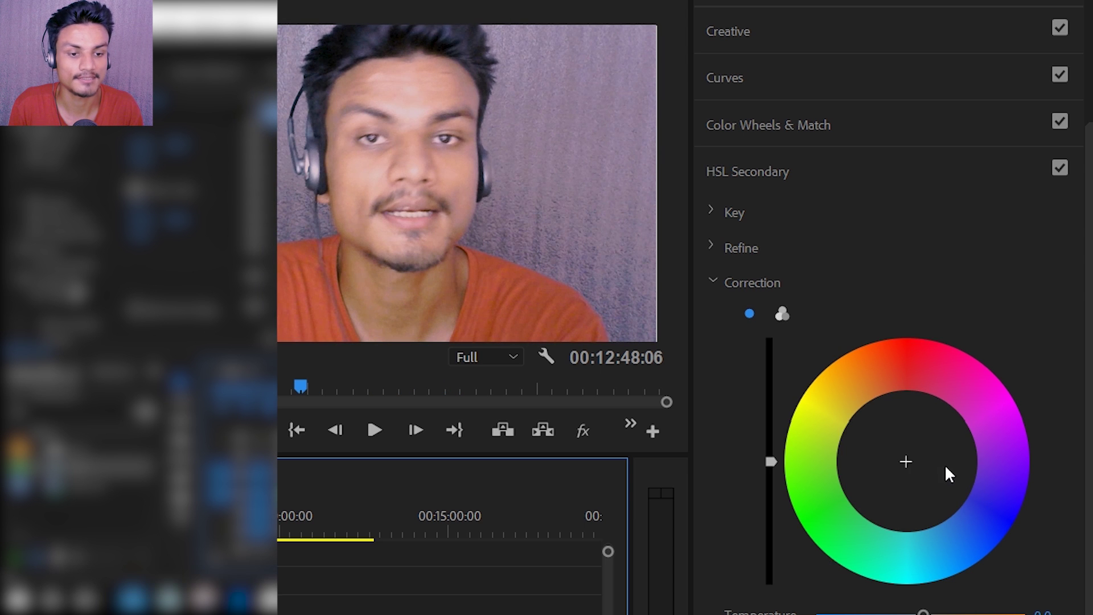
drag(945, 463, 937, 450)
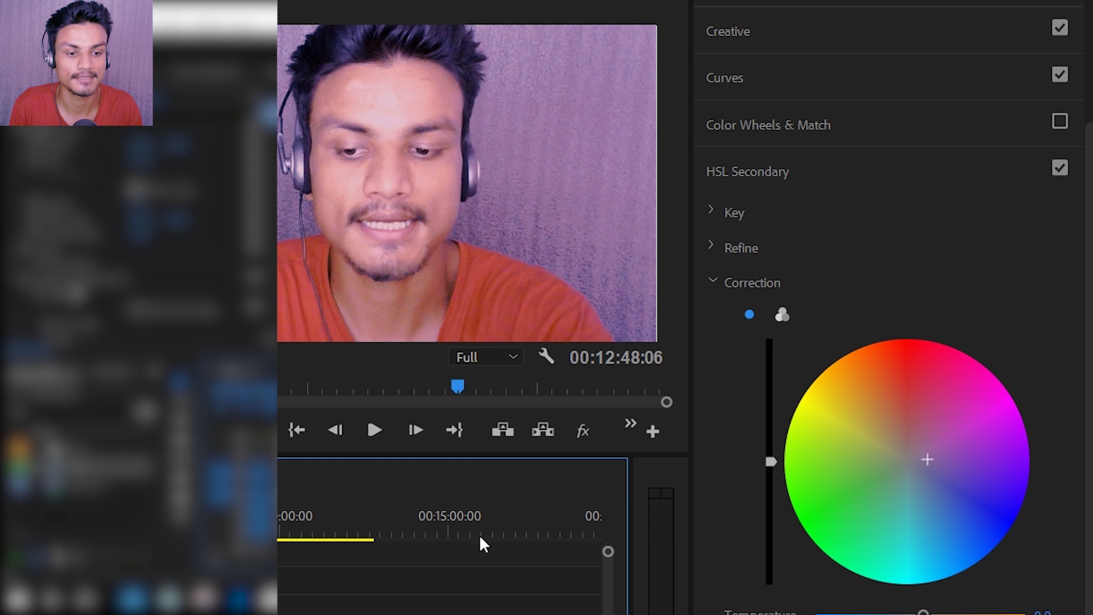
drag(947, 446, 946, 448)
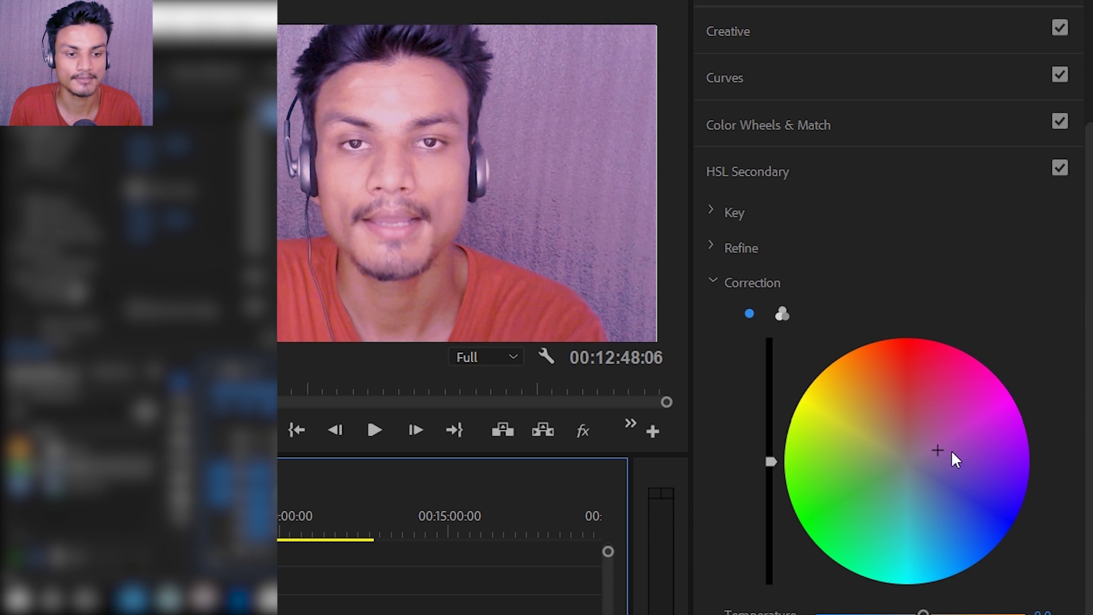
drag(951, 449, 952, 443)
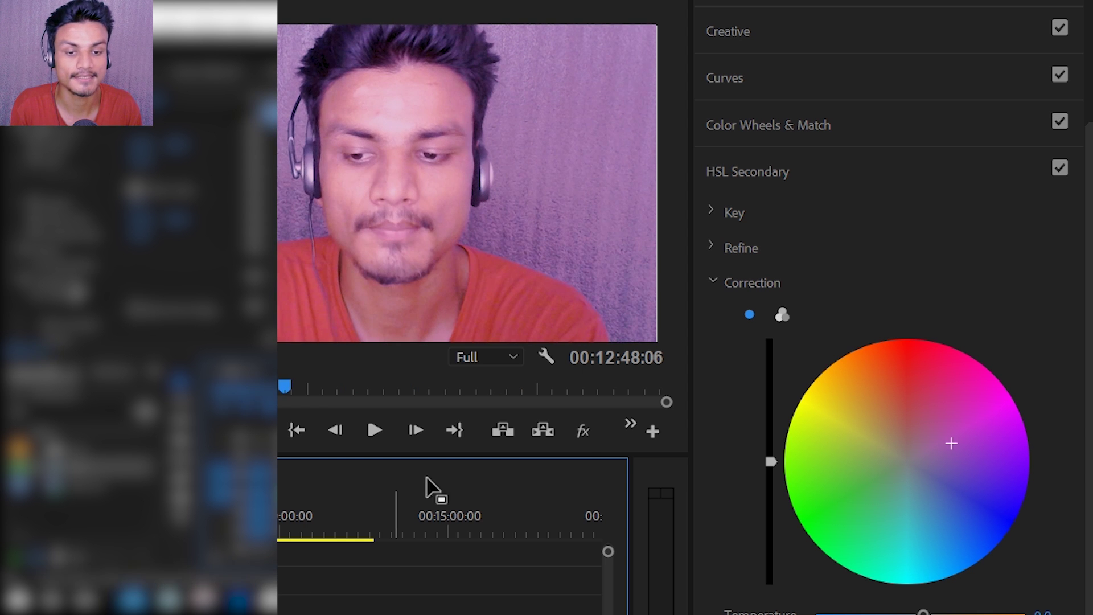
Toggle the global effects bypass repeatedly to judge the HSL Secondary tint against the original frame
click(583, 432)
click(583, 431)
click(583, 432)
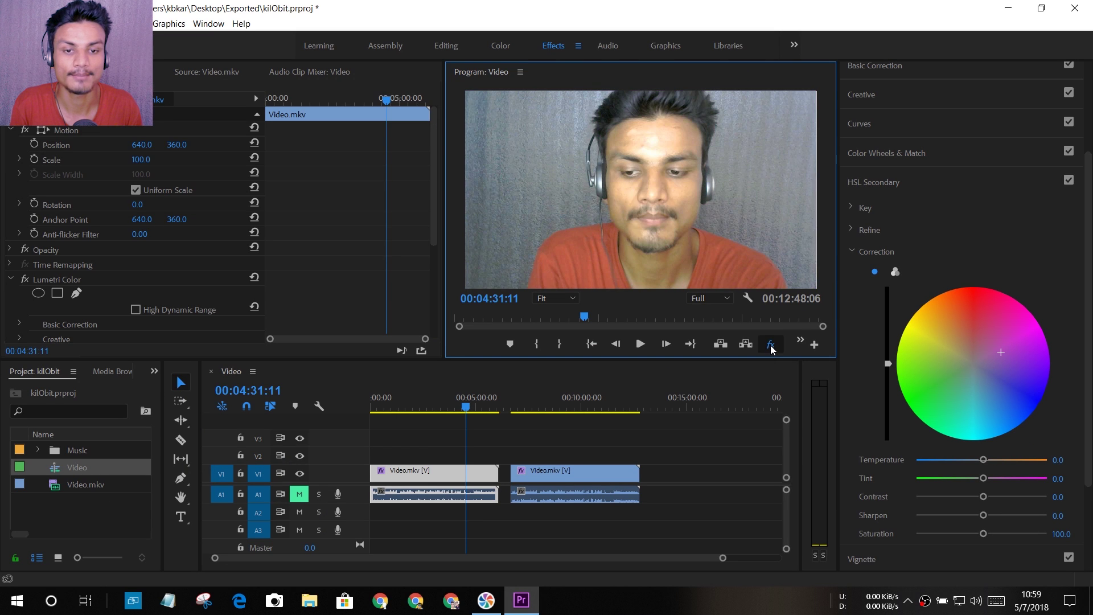
click(583, 431)
click(583, 431)
click(770, 346)
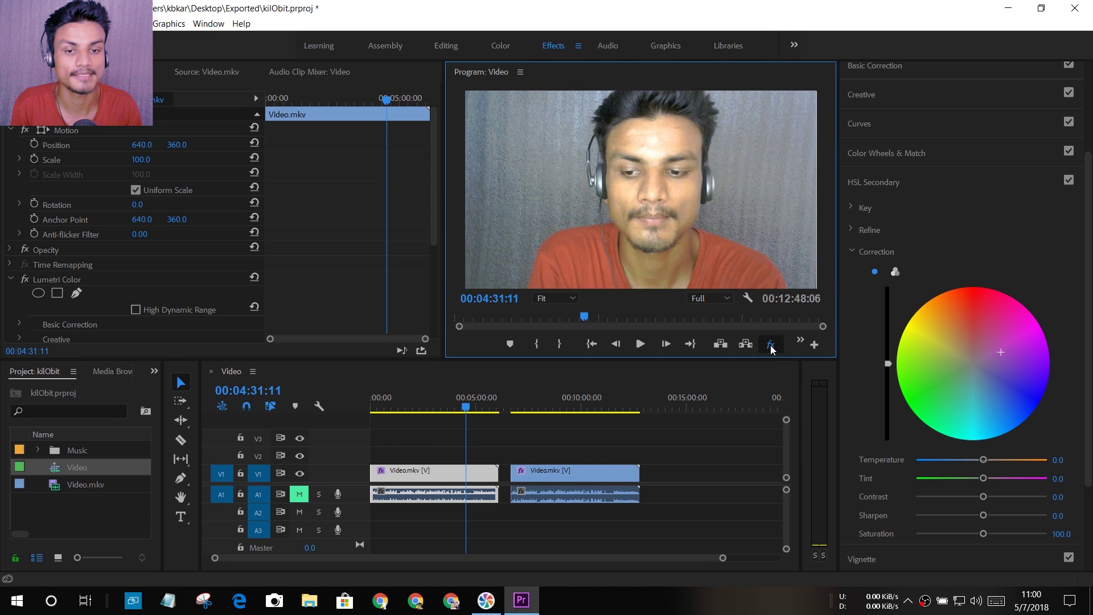
click(771, 346)
Maximize the program monitor, compare the enlarged frame with and without effects, and restore the normal layout
key(grave)
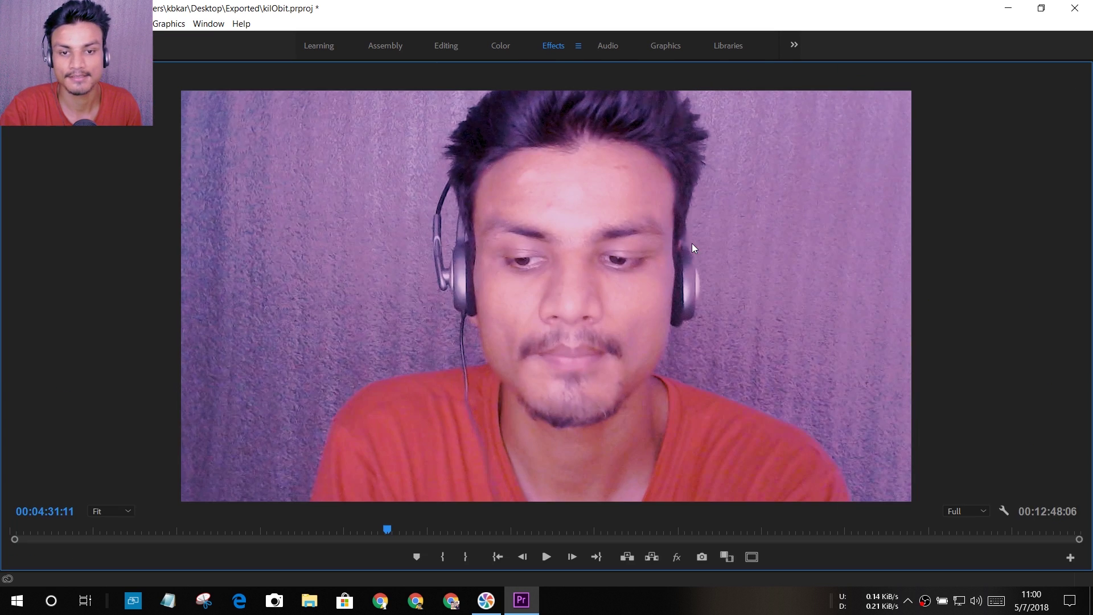
key(grave)
key(grave)
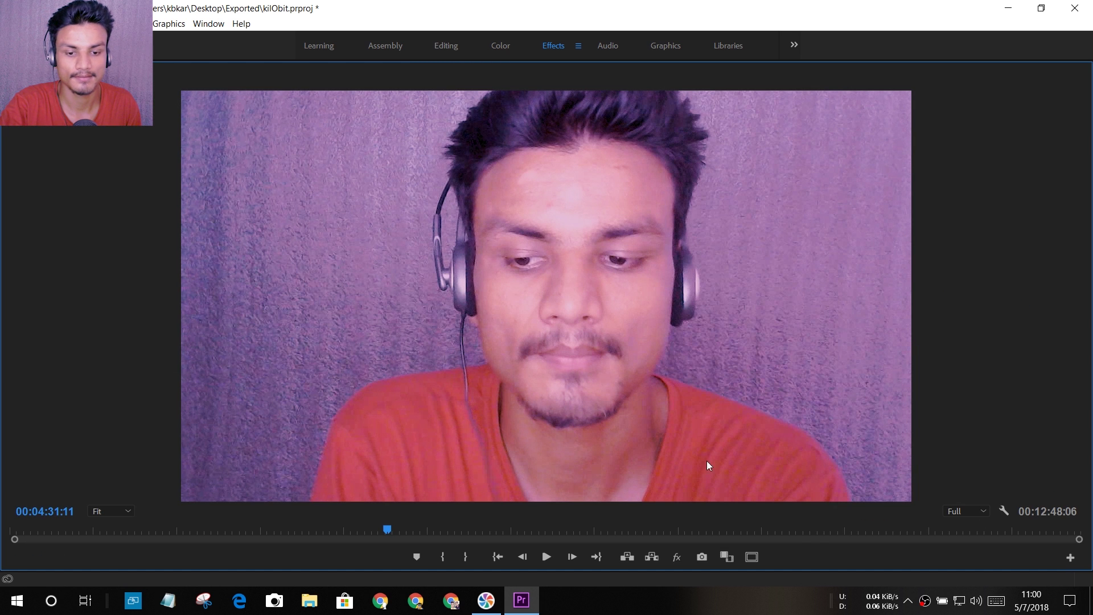
click(675, 559)
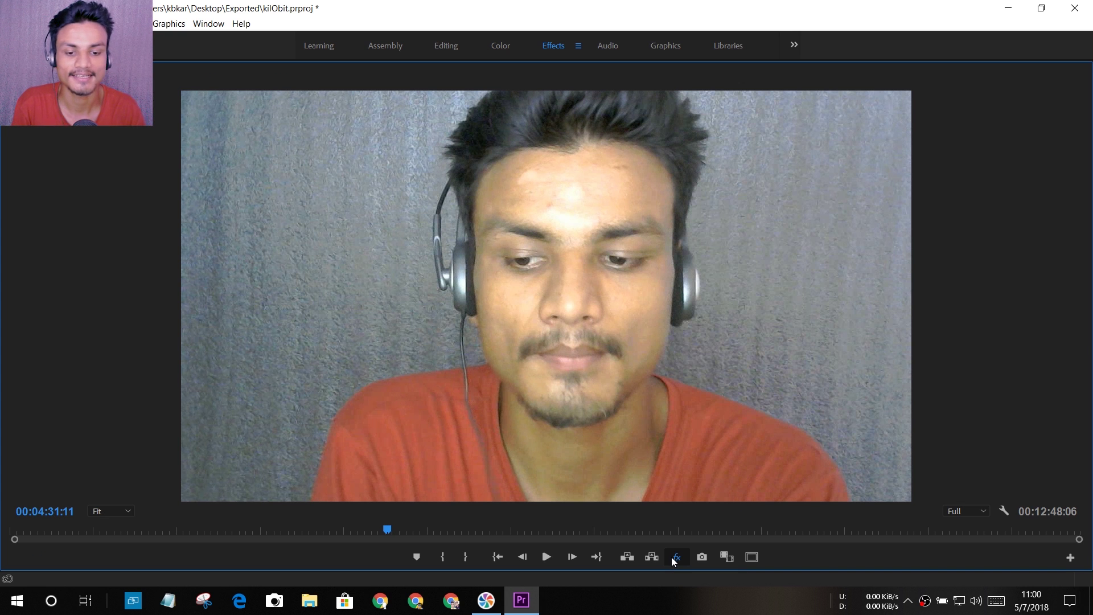
click(675, 558)
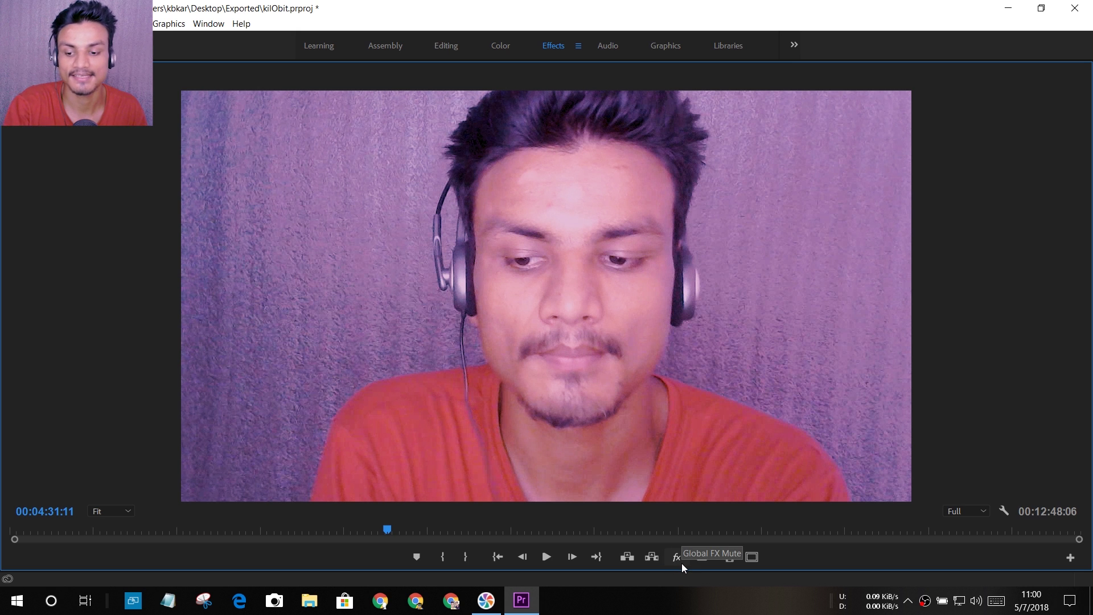
key(grave)
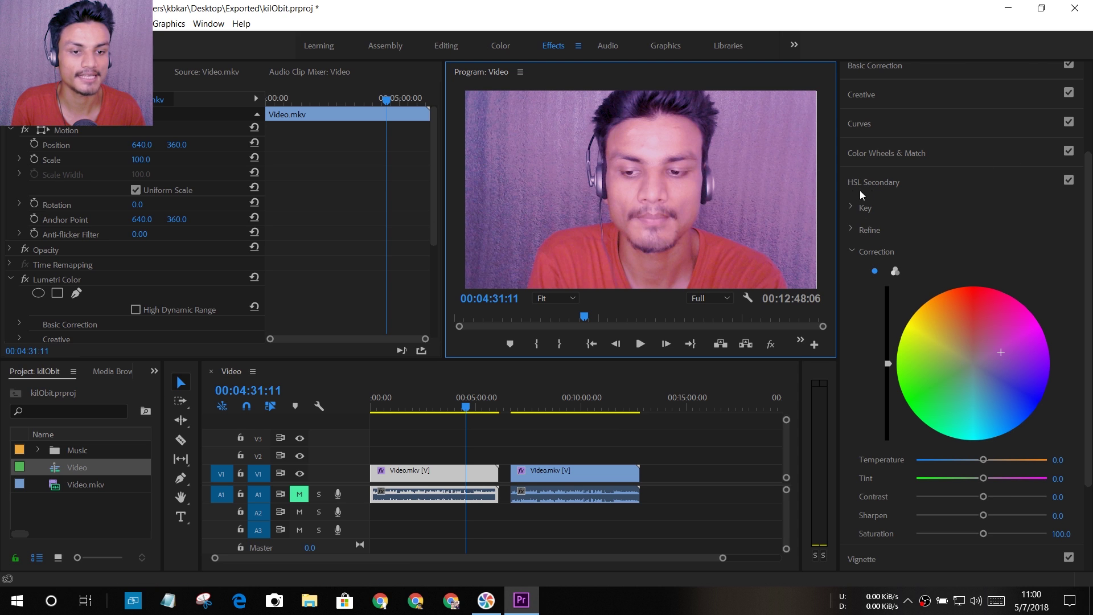
Disable the HSL Secondary and Vignette sections, scrub the clip to about 00:04:13:04, and collapse HSL Secondary
click(1068, 181)
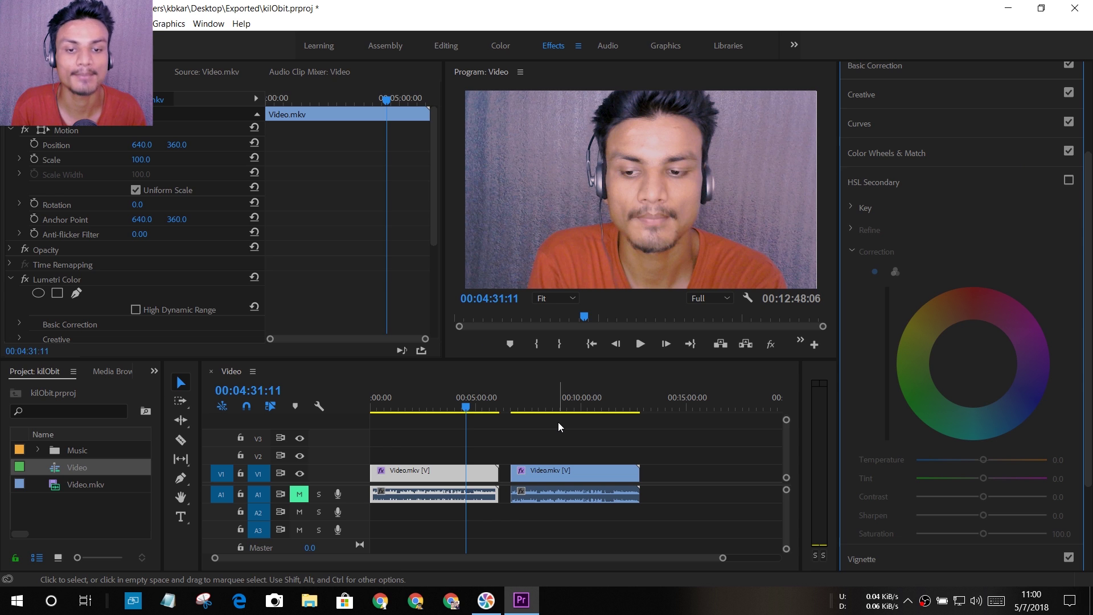
click(545, 405)
drag(548, 408, 460, 413)
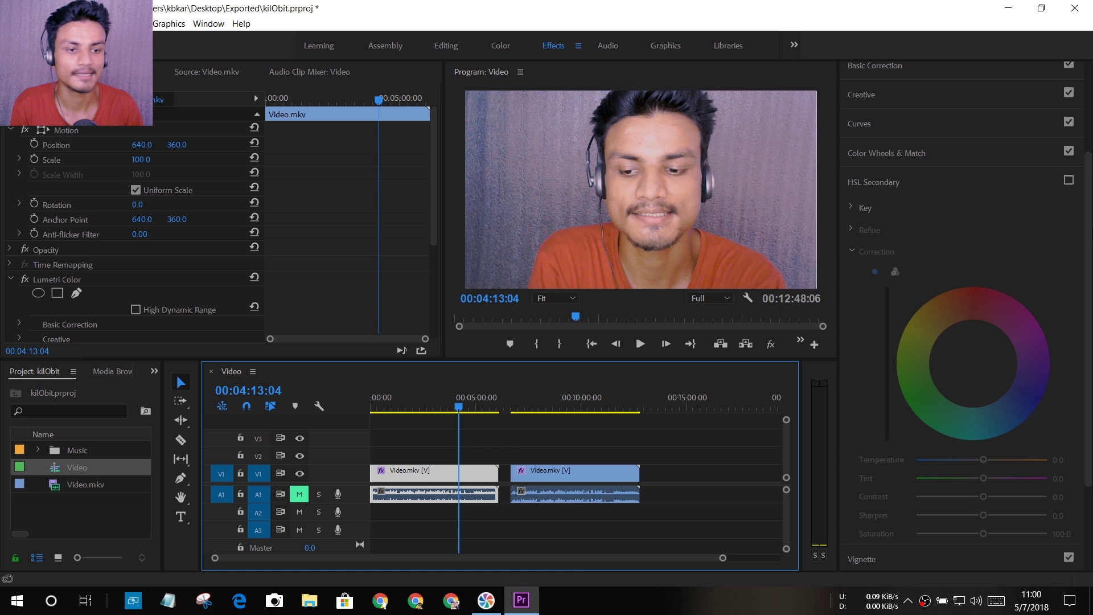
drag(1087, 251, 1088, 199)
click(881, 265)
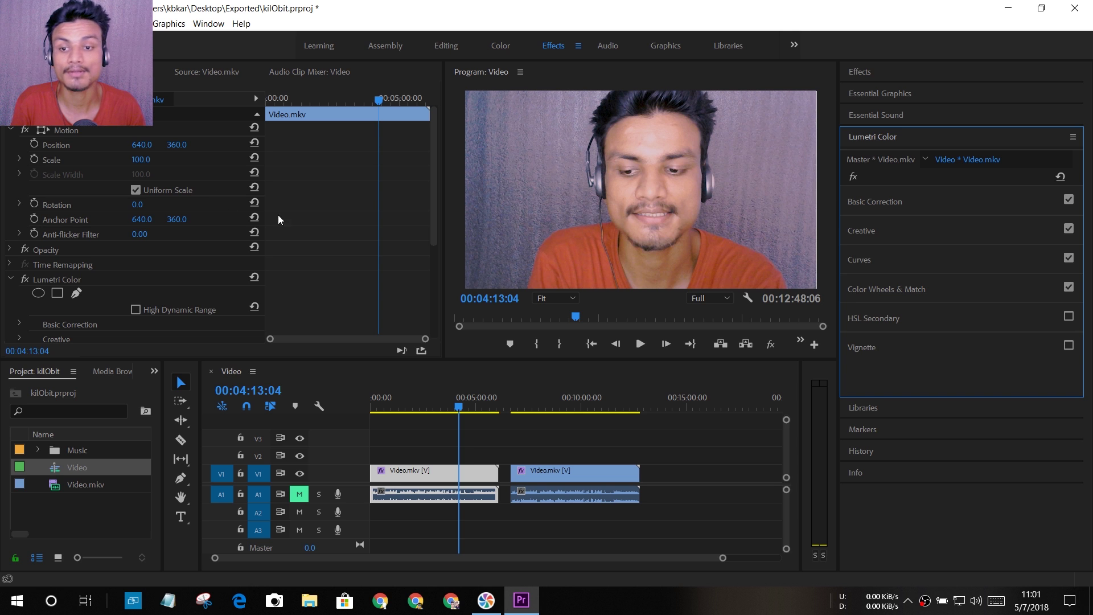
Save the clip's Lumetri Color effect as a preset named "KB Perfect Face 111"
drag(432, 221, 429, 277)
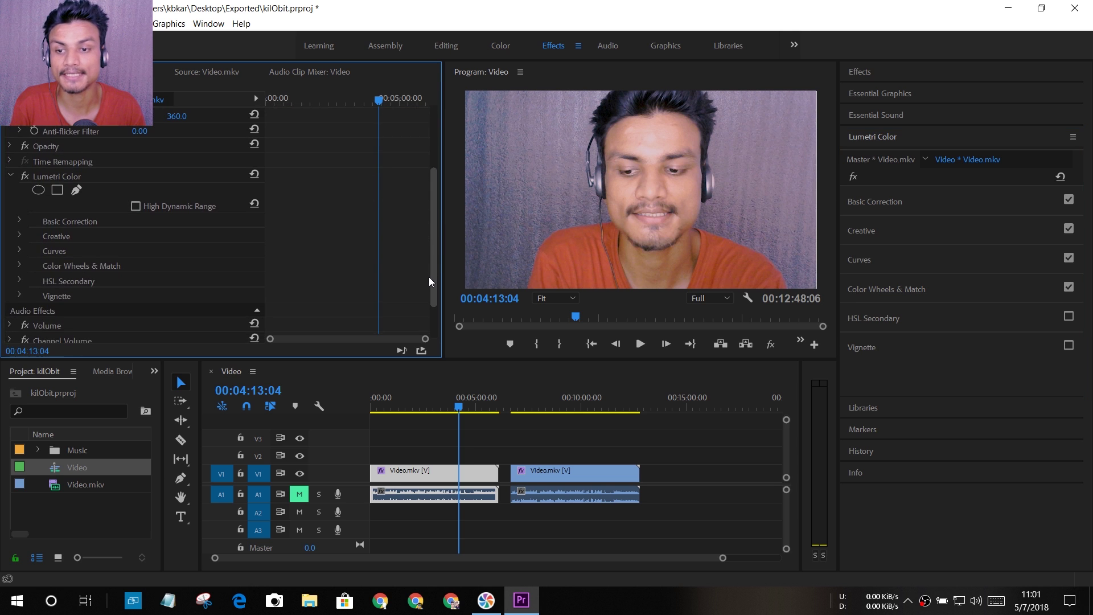
click(61, 177)
right_click(61, 176)
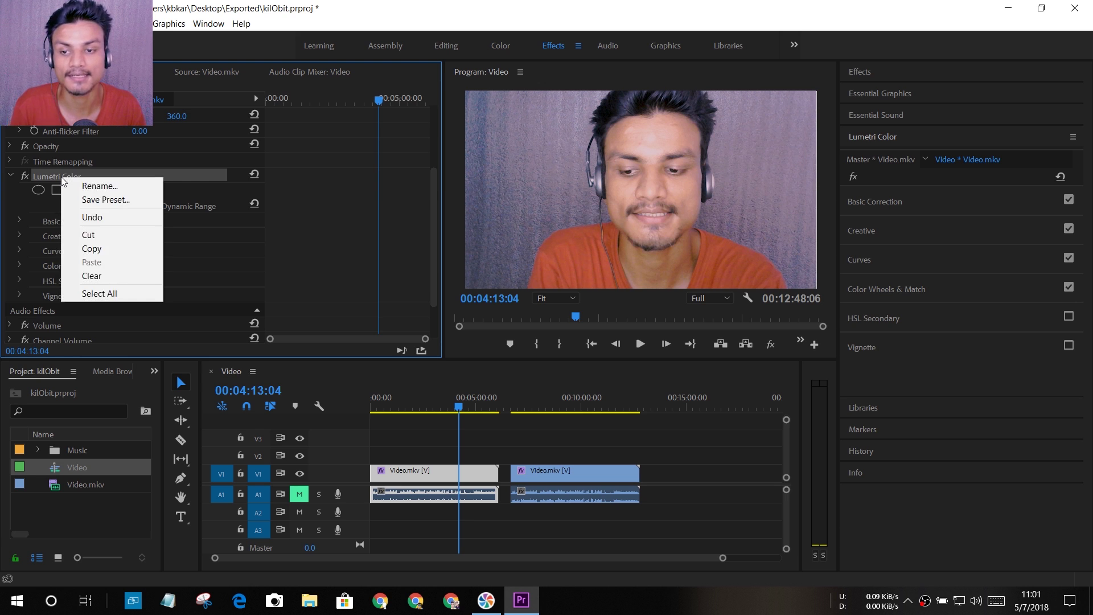
click(106, 201)
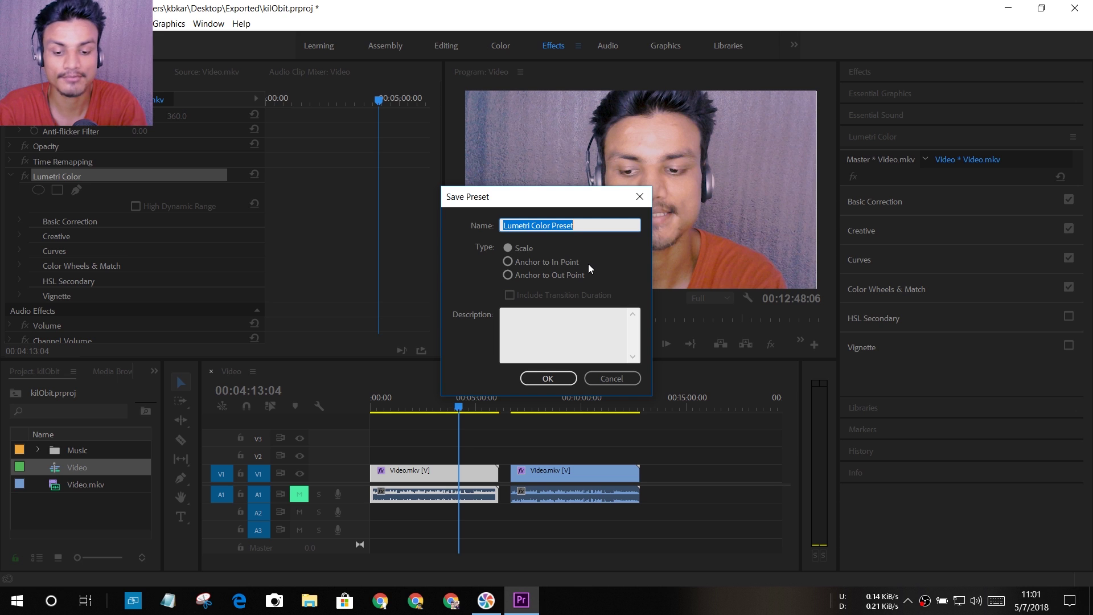
text(K)
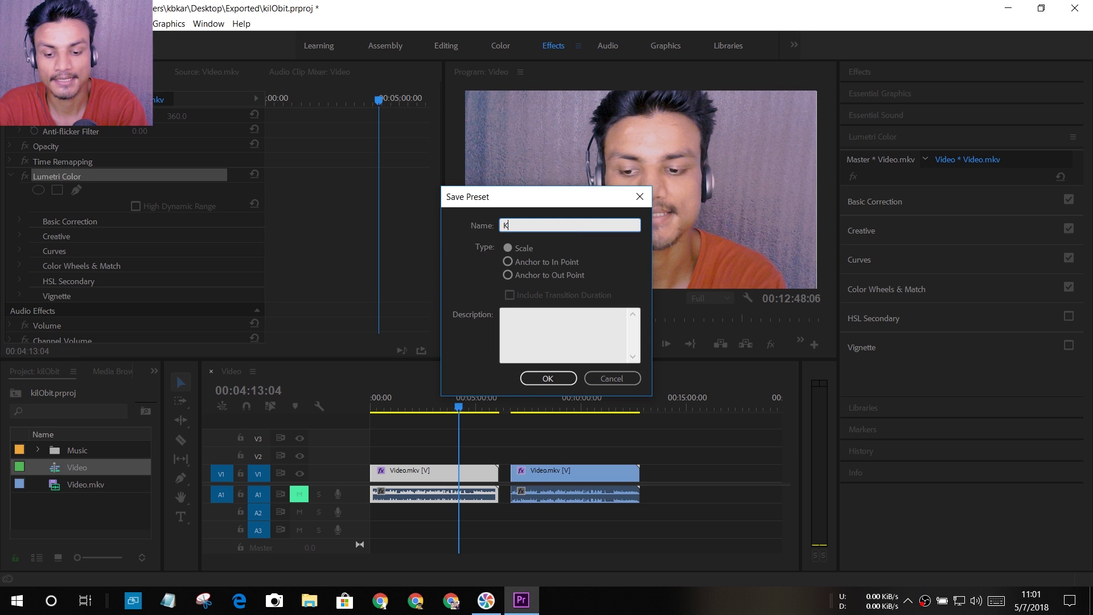
text(B FACE)
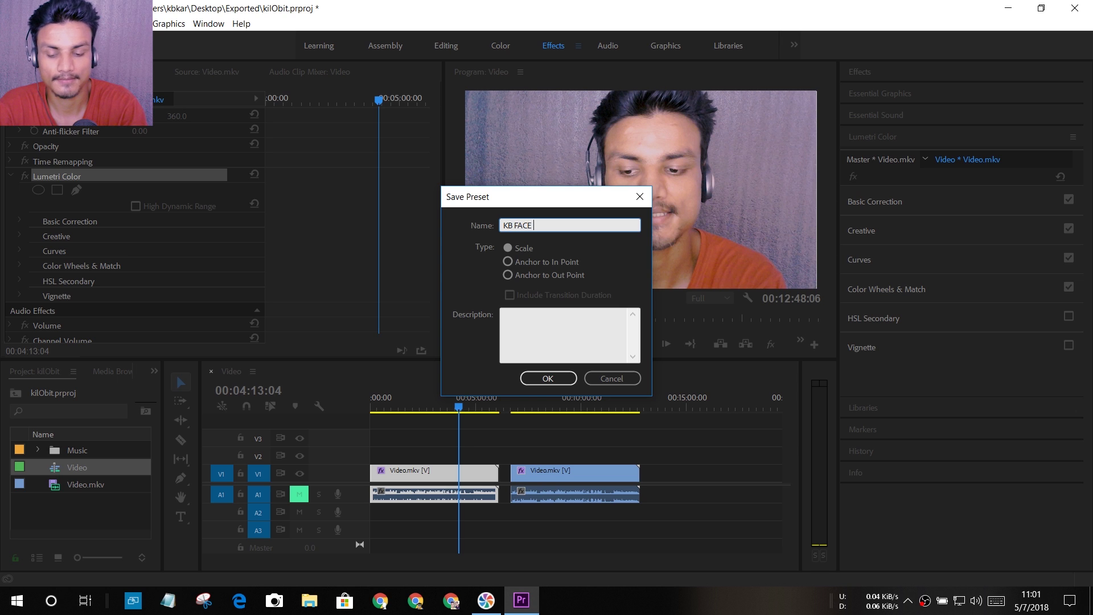
key(BackSpace)
key(BackSpace)
key(BackSpace)
key(BackSpace)
key(BackSpace)
text(P)
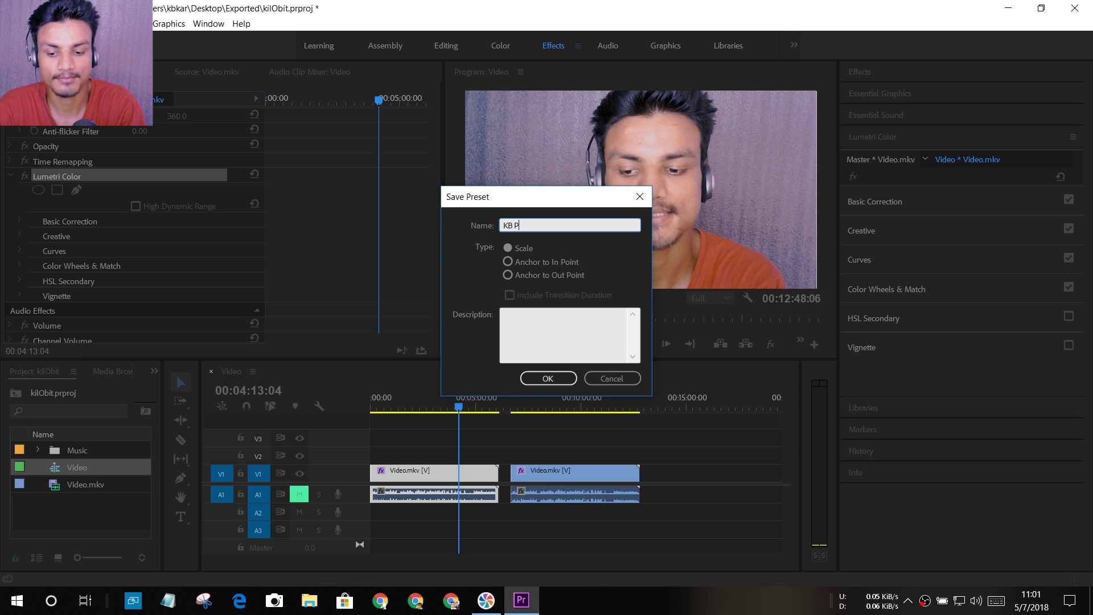
text(erfect)
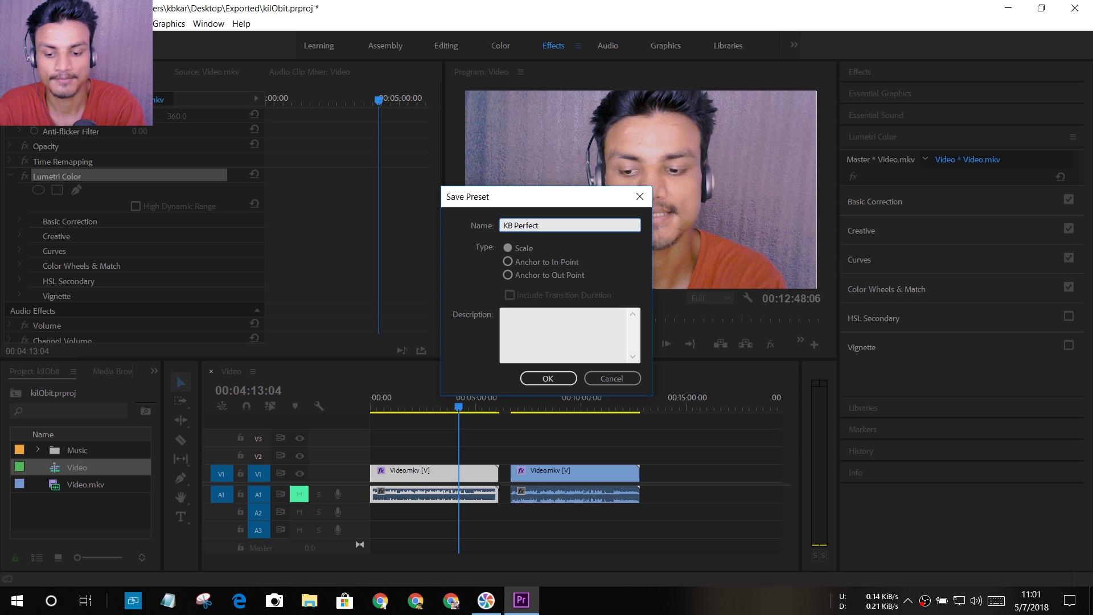
text( face)
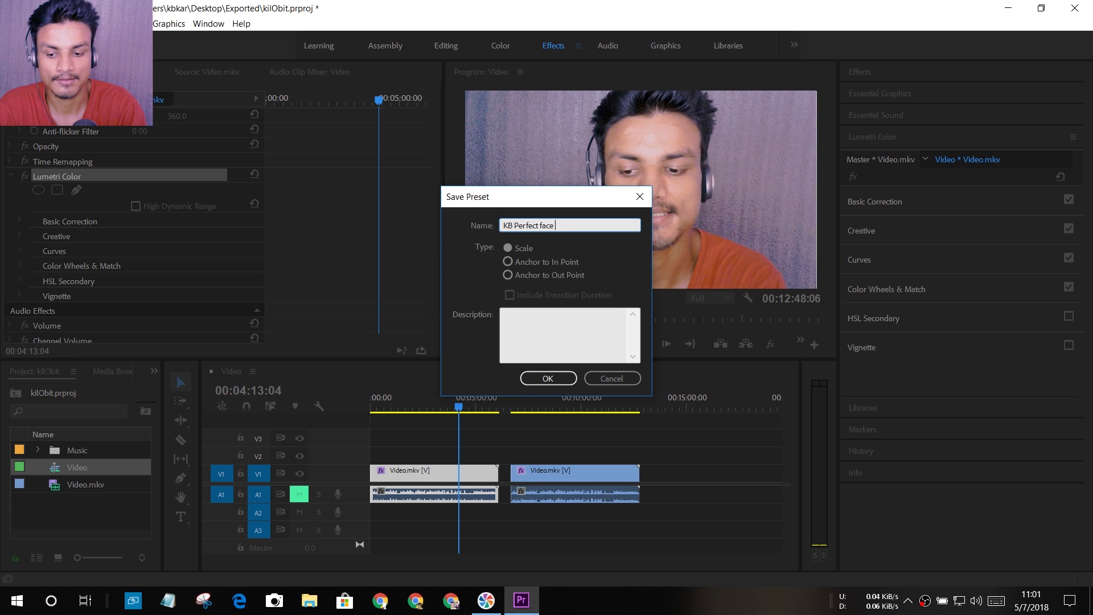
text( 111)
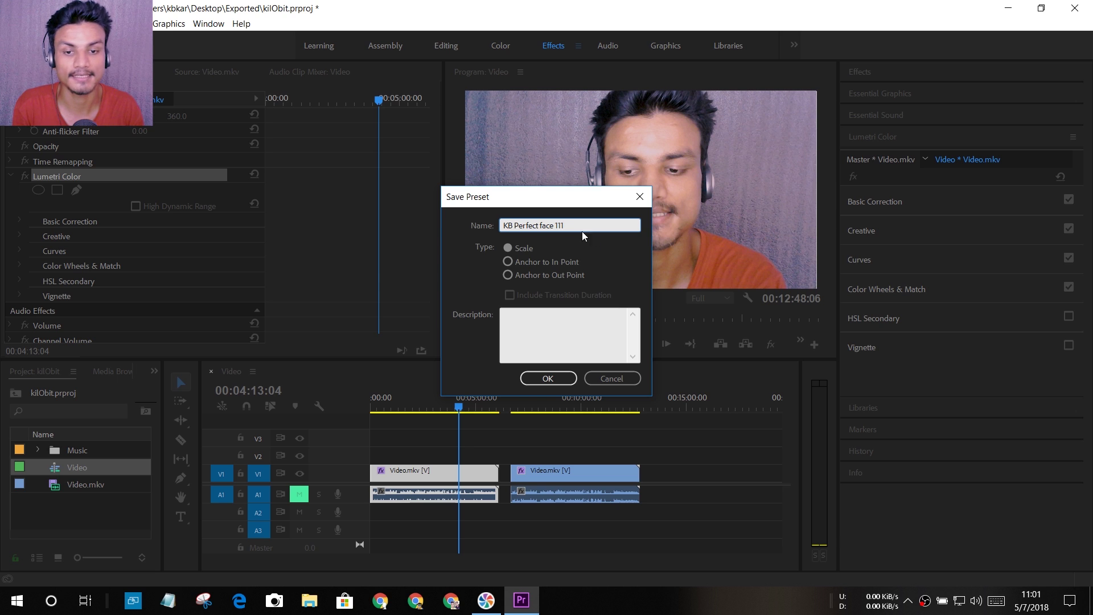
click(546, 225)
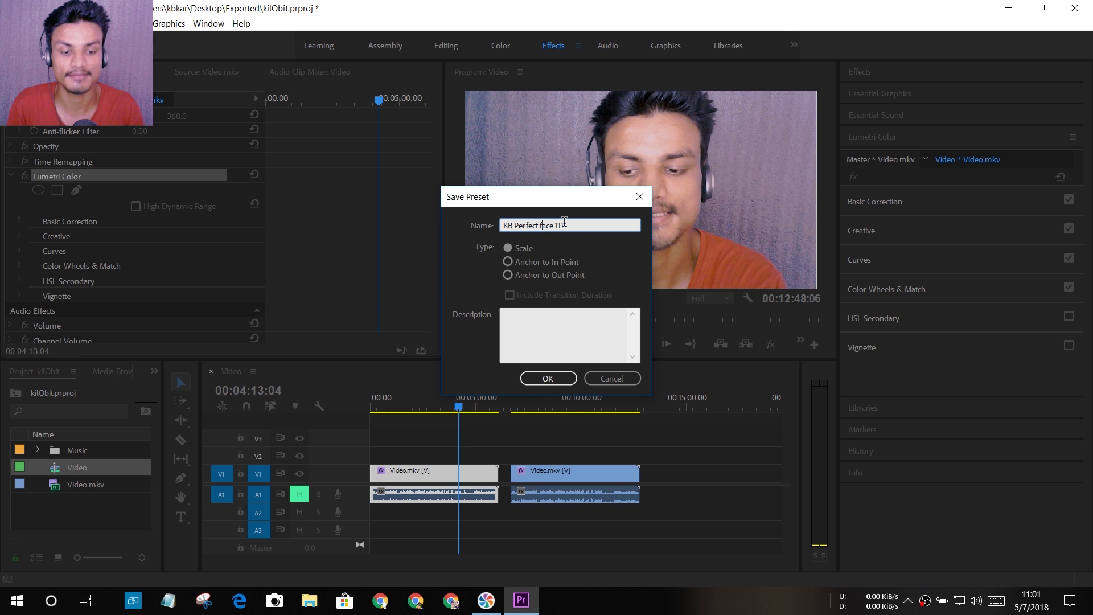
key(BackSpace)
text(F)
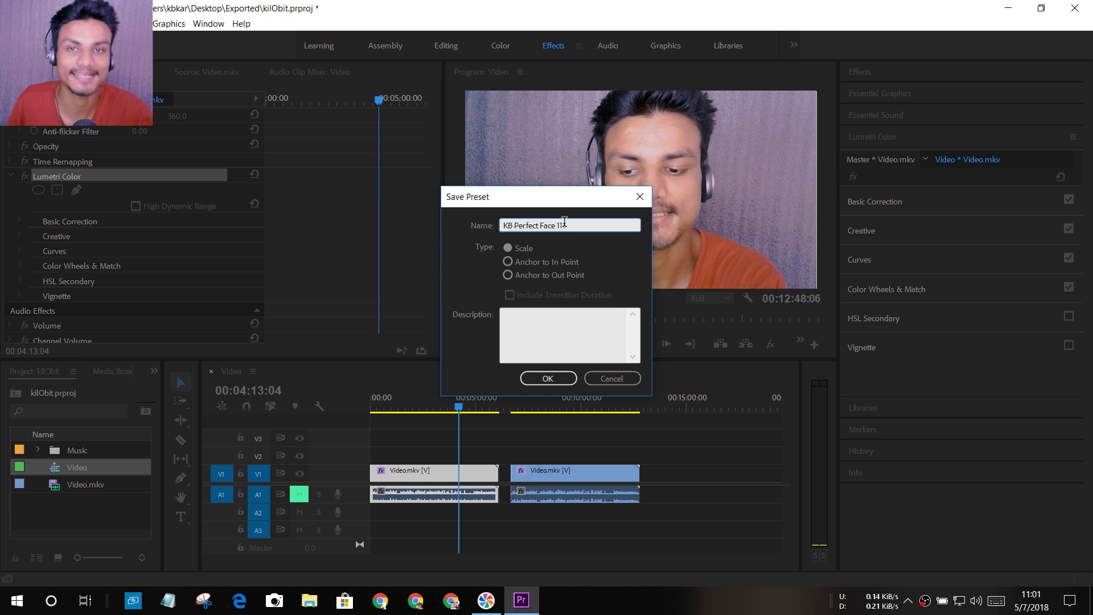
click(563, 378)
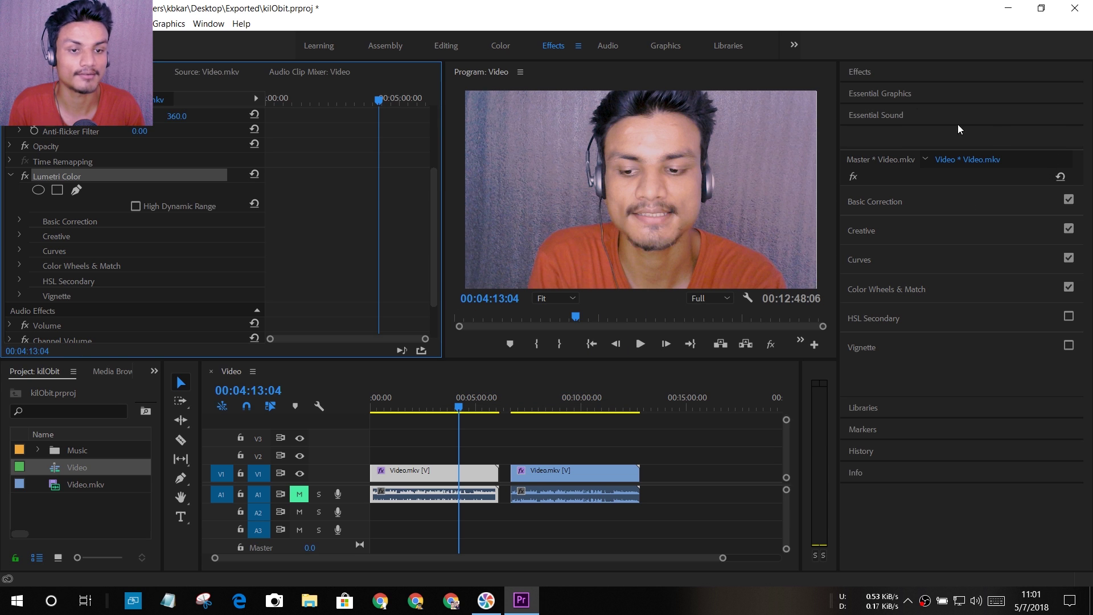
Expand the Presets folder of the effects library and look through the saved custom presets, including KB Perfect Face 111
click(880, 72)
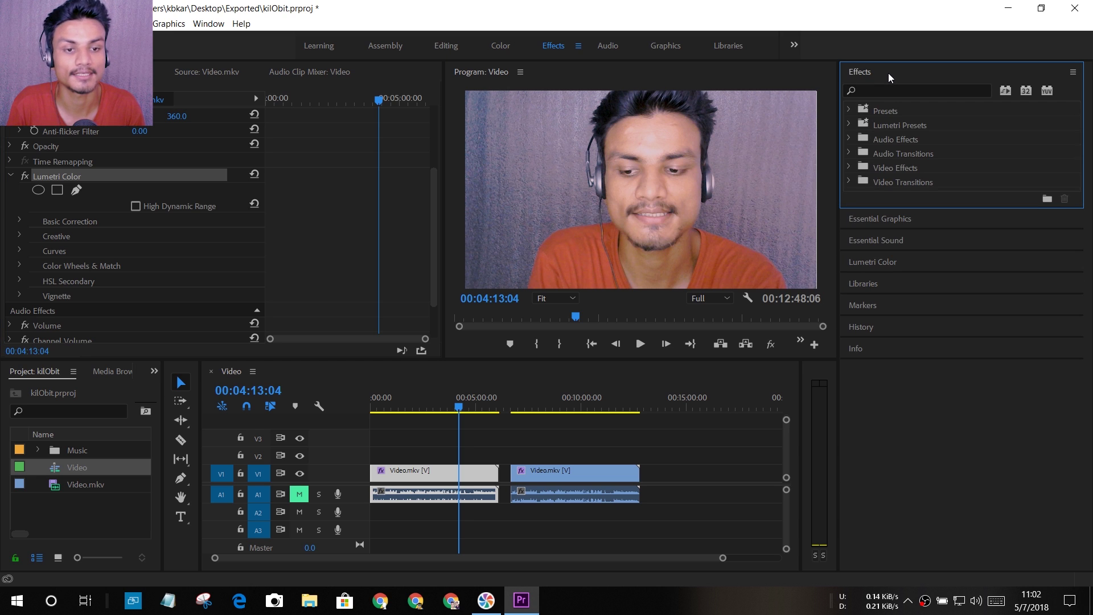
click(848, 110)
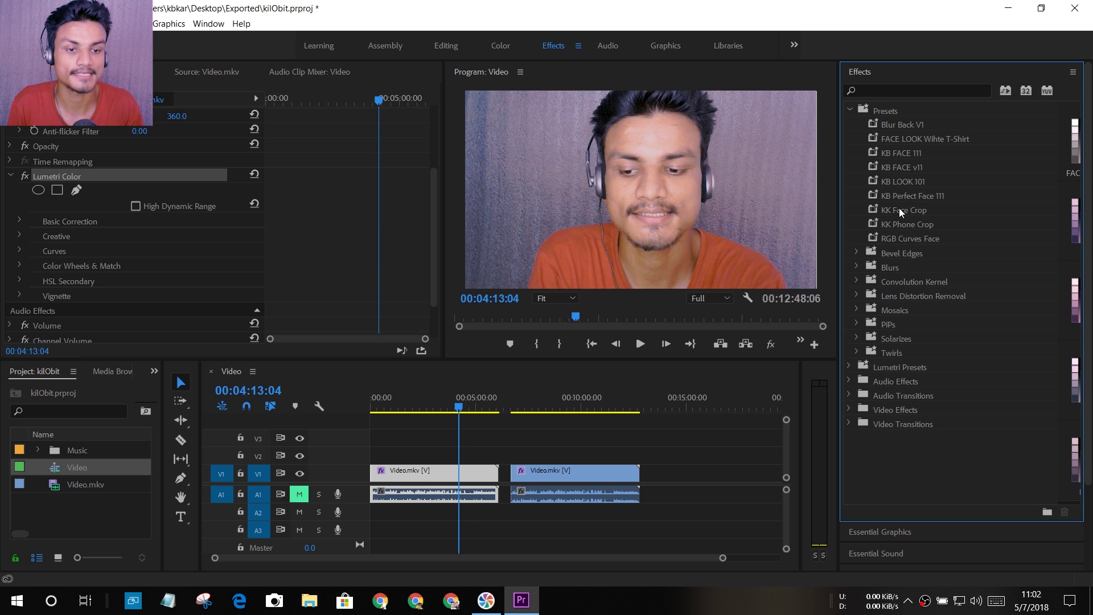
click(891, 142)
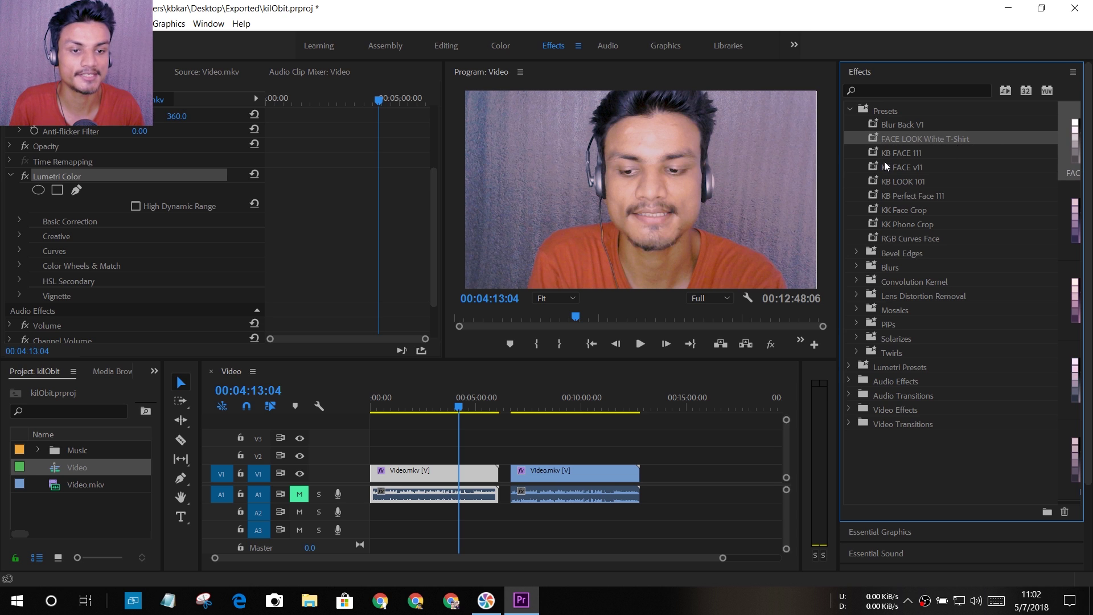
click(901, 159)
click(905, 169)
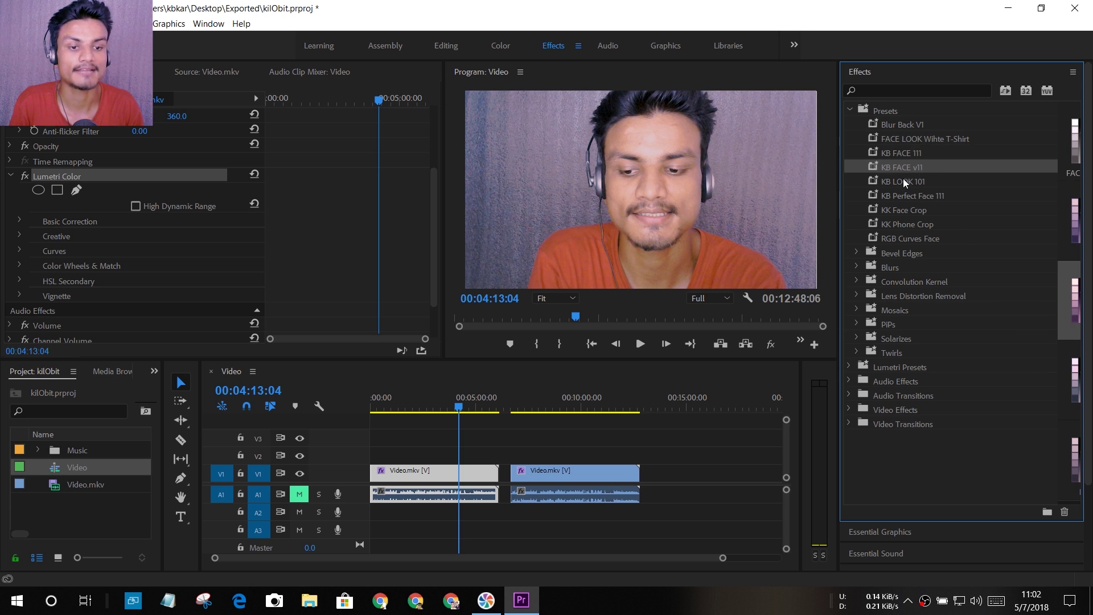
click(903, 181)
click(908, 194)
click(911, 209)
click(907, 221)
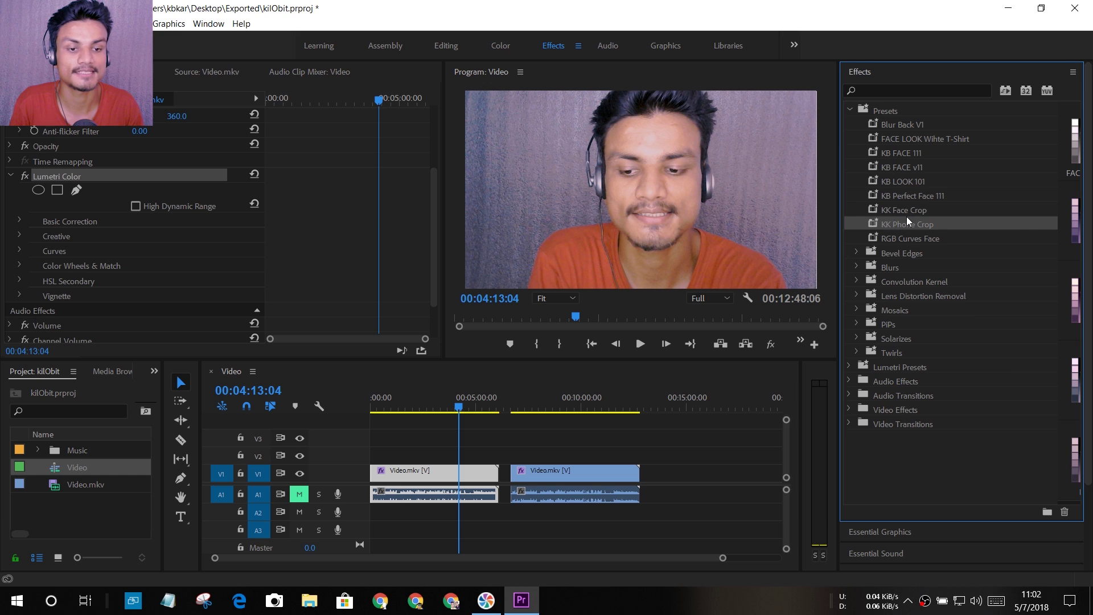
click(907, 211)
click(907, 196)
click(907, 182)
click(906, 138)
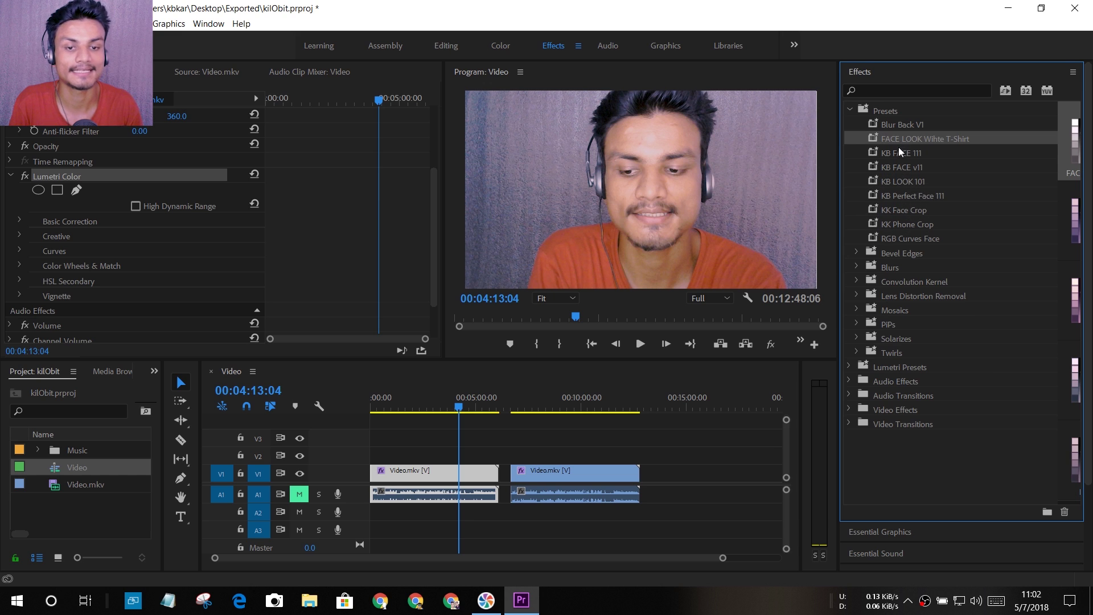